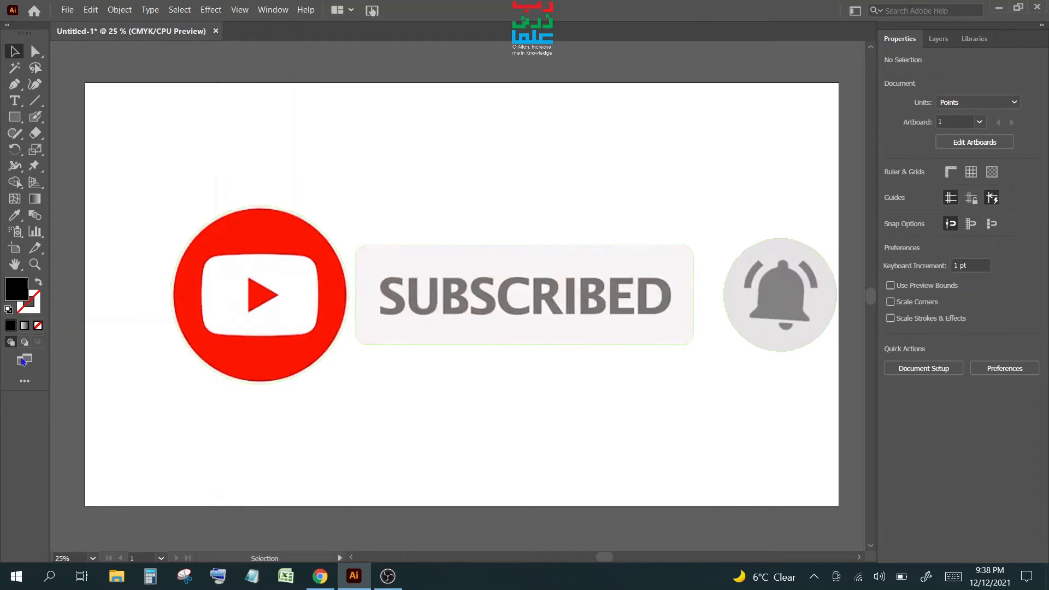
- Pass through the Puppet Warp flyout and pick the Blob Brush tool for freehand filled strokes
click(39, 169)
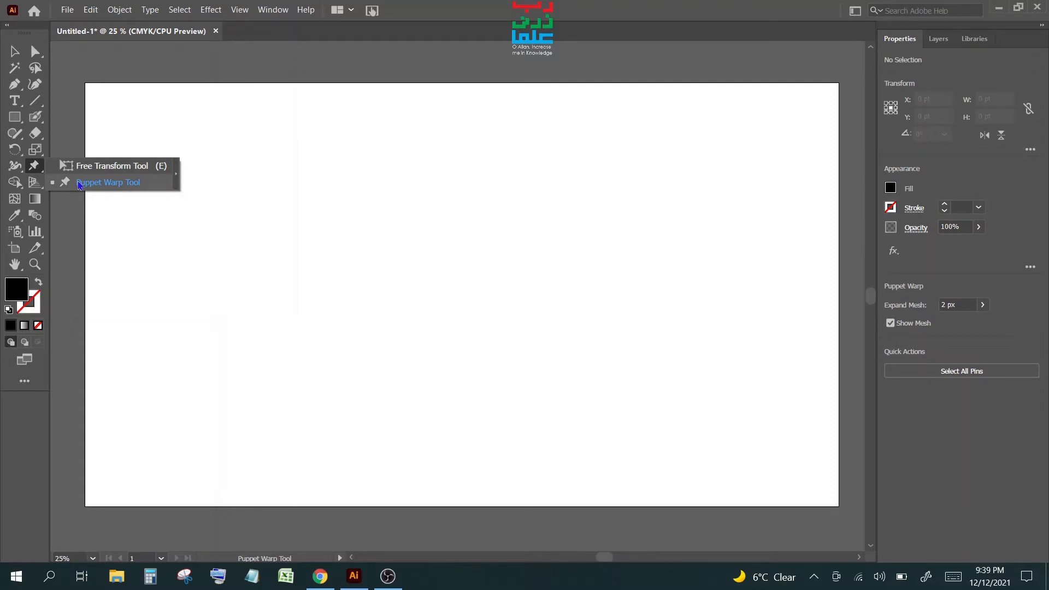
click(35, 118)
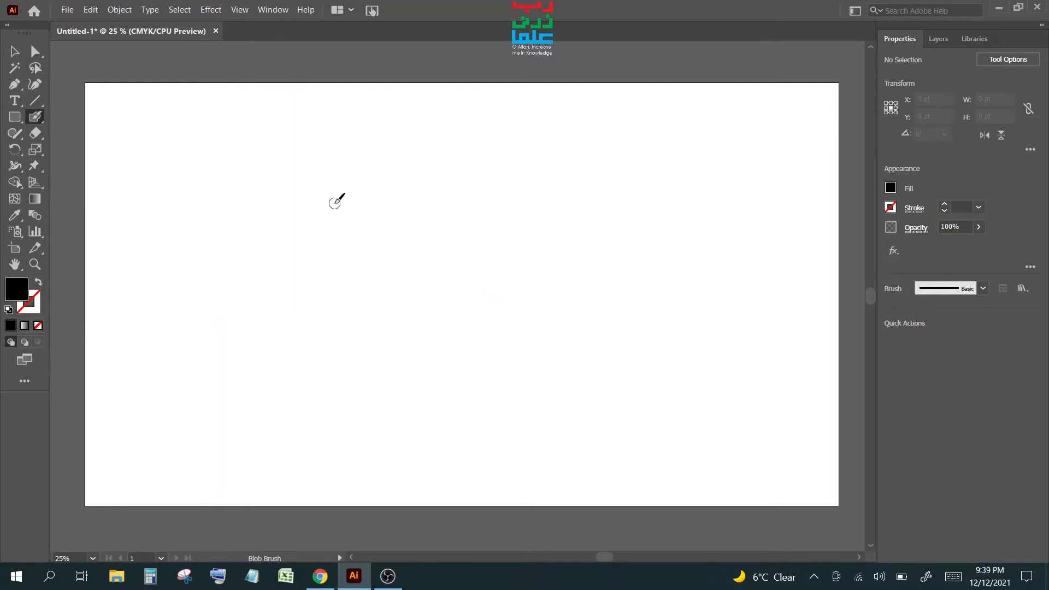
- Paint a thick horizontal black bar, select it, and apply Puppet Warp to it
drag(319, 202, 547, 202)
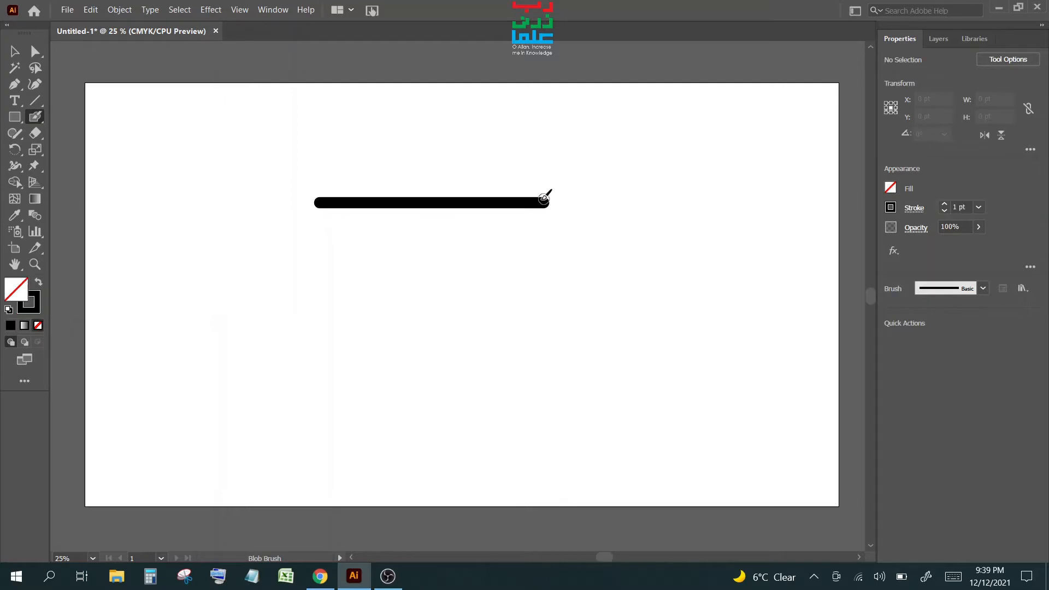
click(35, 166)
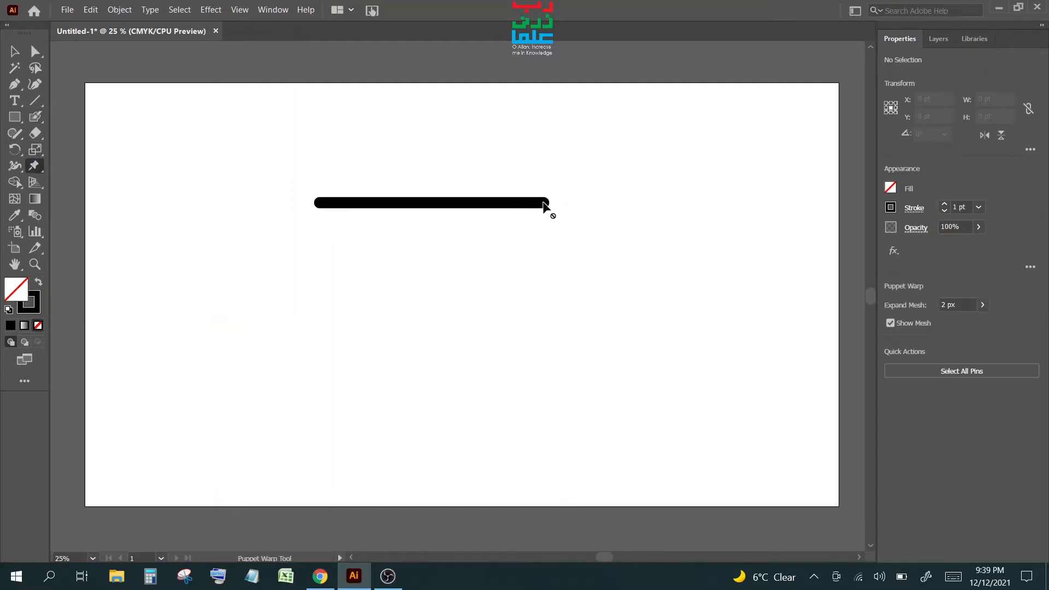
click(14, 51)
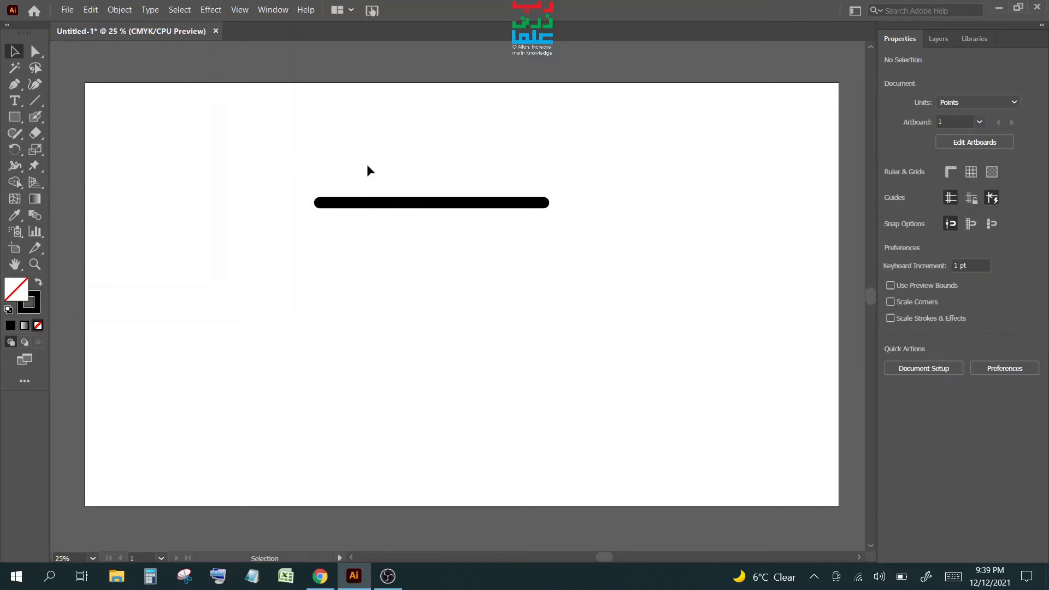
drag(366, 165, 506, 264)
click(35, 166)
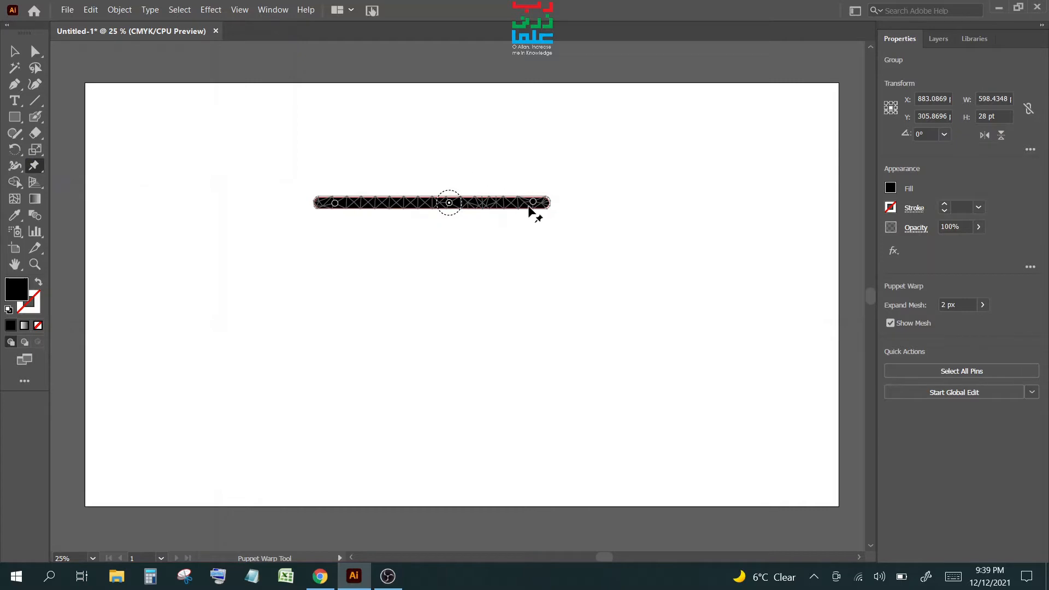
- Adjust the middle and right-end pins to warp the bar slightly, to 619.6362 × 29.6762 pt
click(449, 203)
mouse_move(449, 203)
mouse_down()
mouse_move(387, 206)
mouse_move(478, 205)
mouse_move(380, 208)
mouse_move(459, 206)
mouse_move(430, 206)
mouse_up()
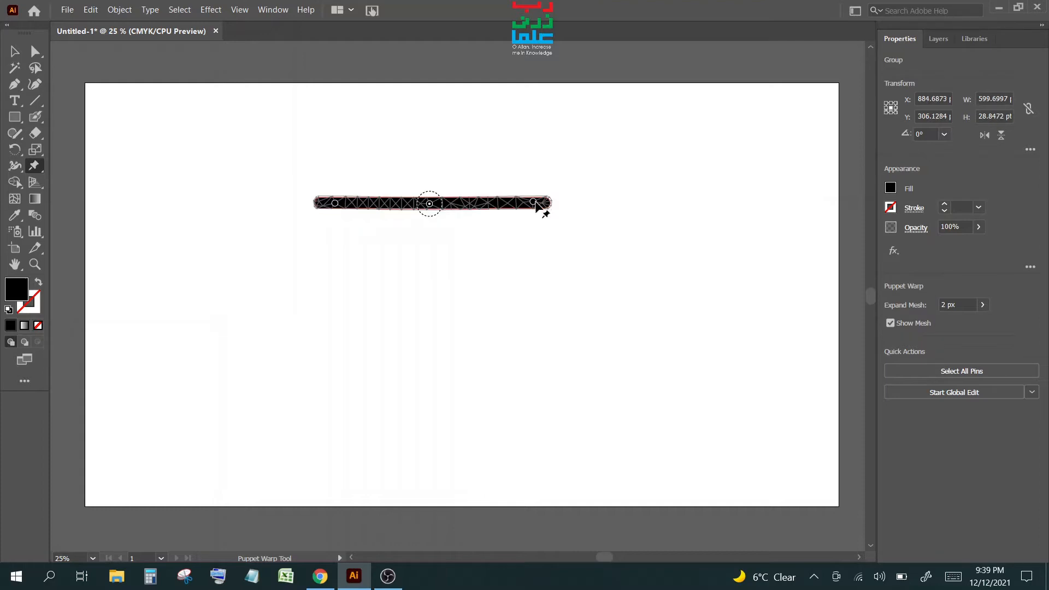
mouse_move(533, 202)
mouse_down()
mouse_move(475, 206)
mouse_move(541, 203)
mouse_up()
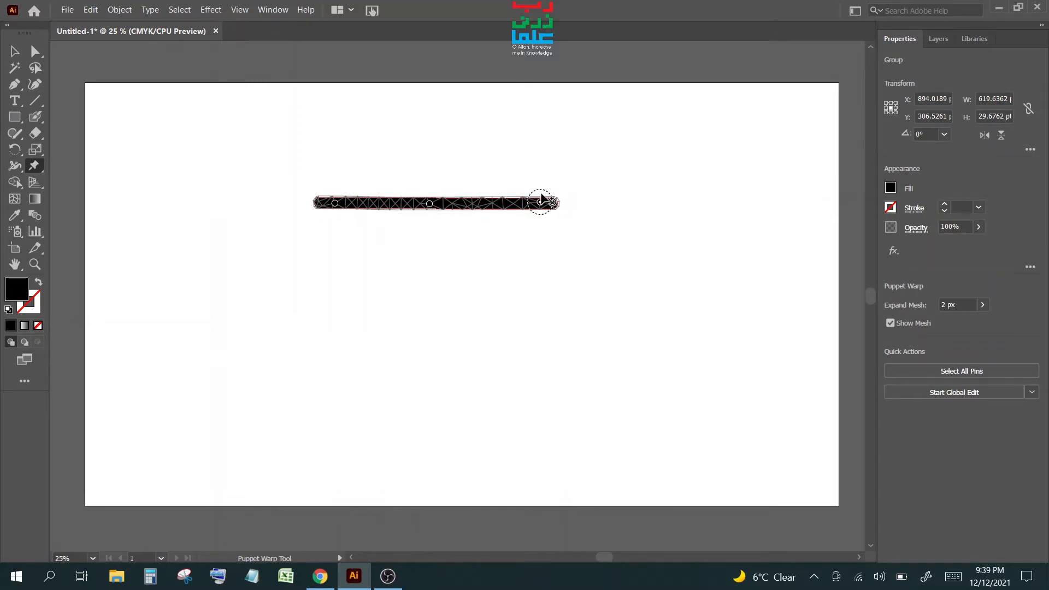
drag(541, 198, 531, 179)
- Drag the end and middle pins to bend the bar into a deep U, 491.5215 × 296.7788 pt
drag(335, 204, 355, 263)
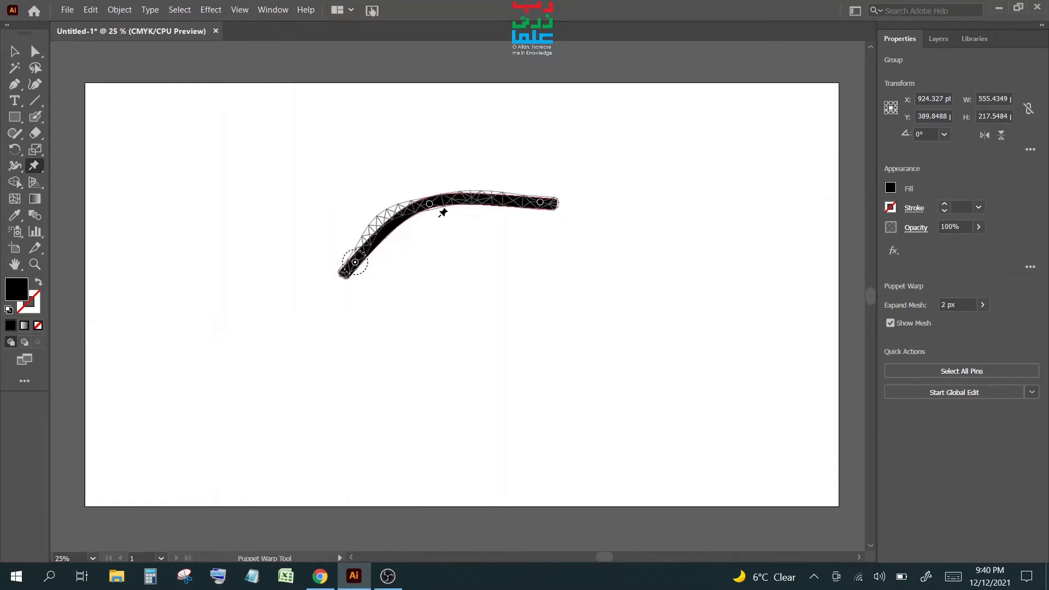
drag(429, 205, 477, 272)
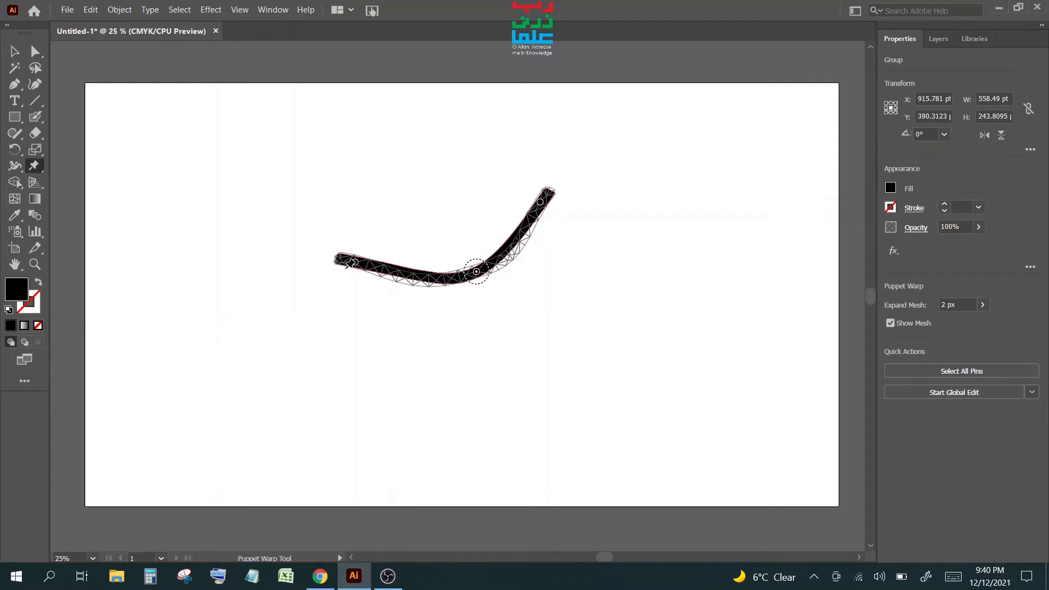
drag(355, 264, 407, 198)
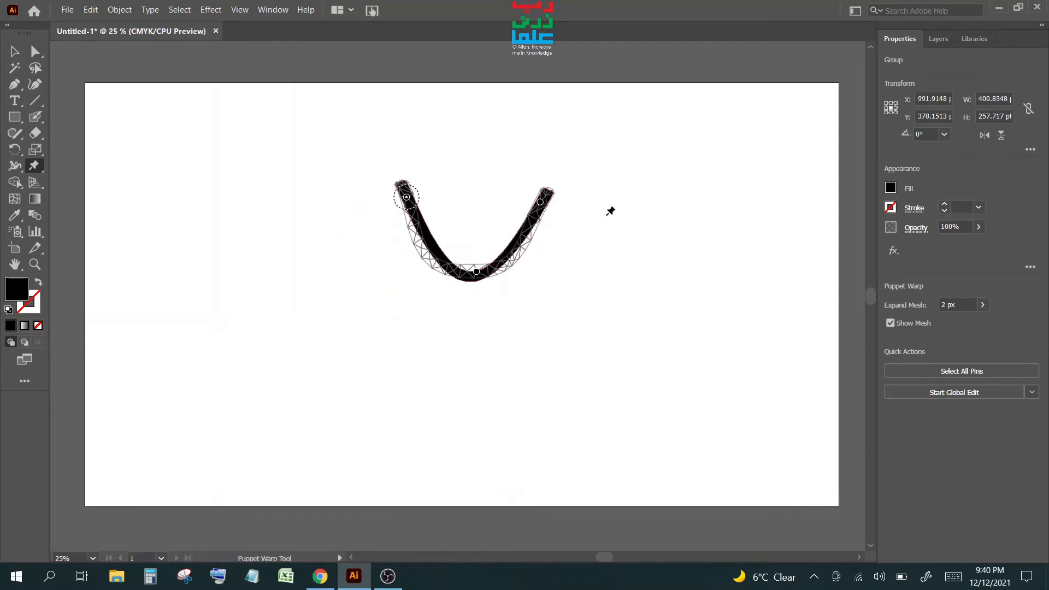
mouse_move(541, 204)
mouse_down()
mouse_move(570, 245)
mouse_move(555, 195)
mouse_move(541, 201)
mouse_up()
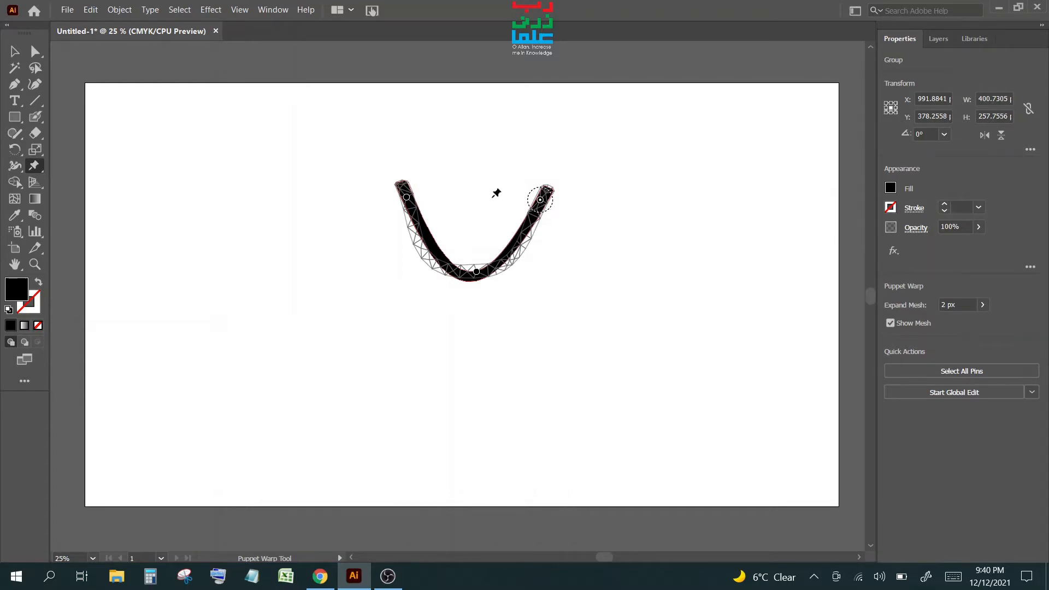
drag(407, 200, 377, 185)
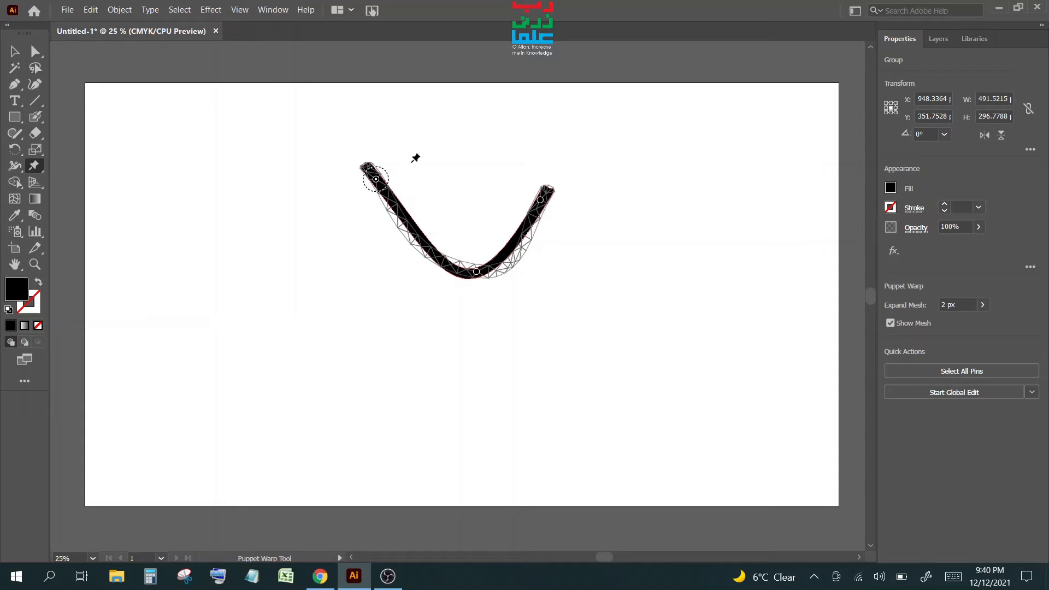
- Set the Blob Brush size to 7 pt
click(34, 117)
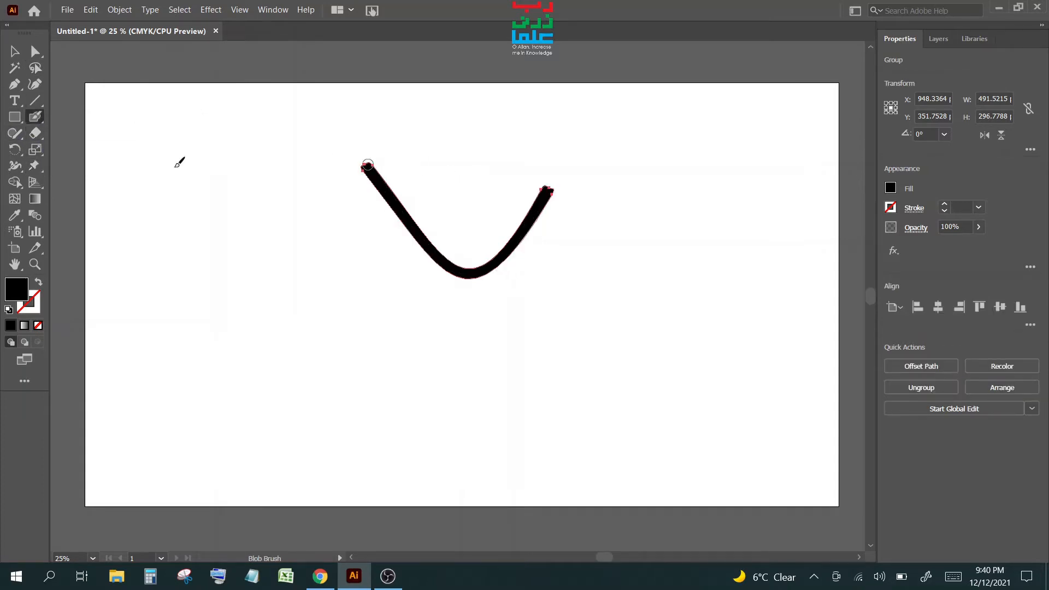
key(Return)
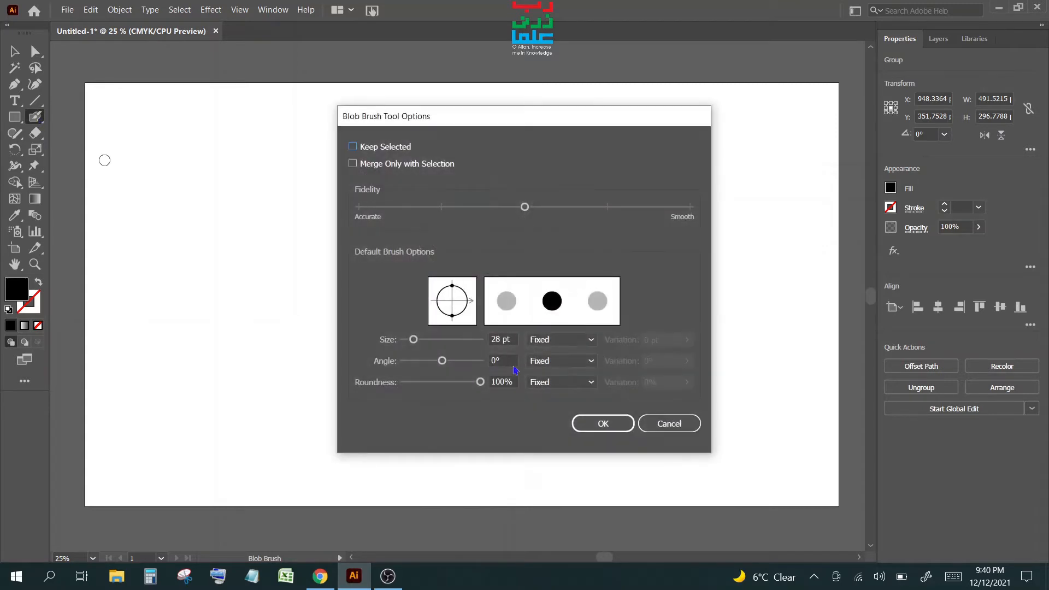
drag(499, 340, 436, 340)
text(7)
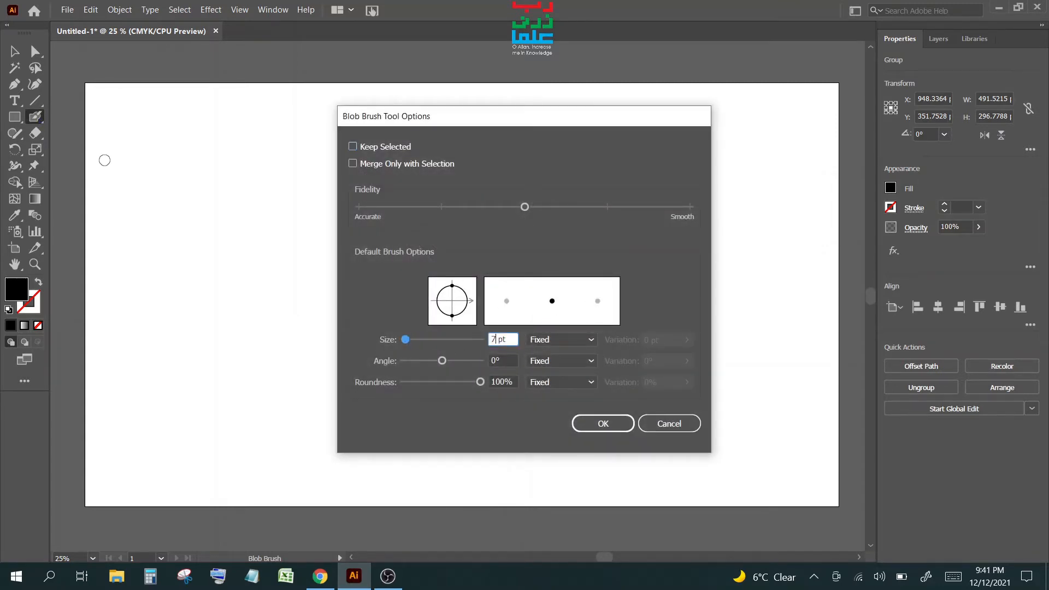
key(Return)
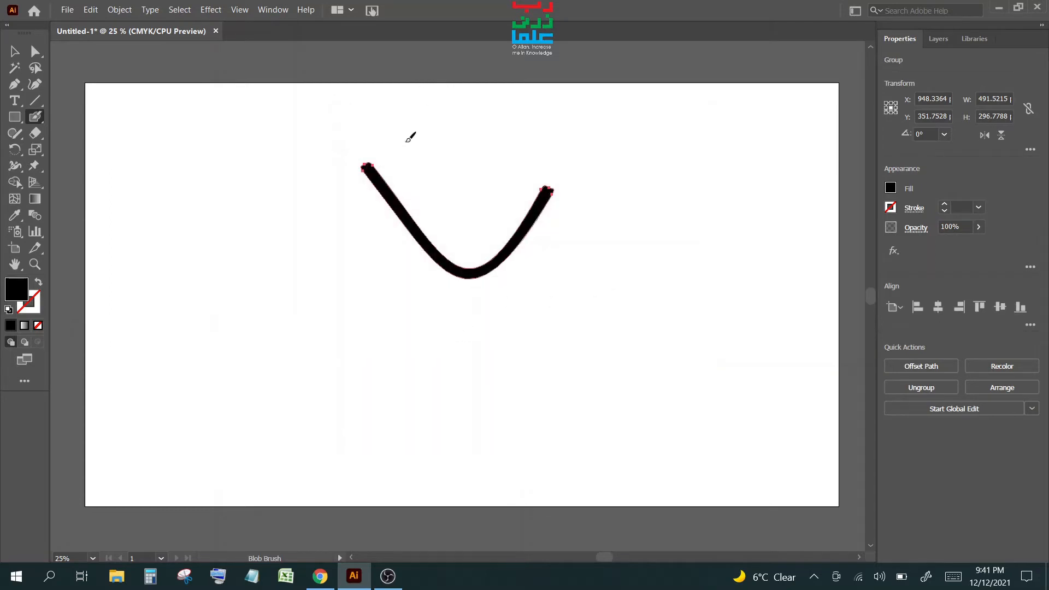
- Zoom in and paint thin finger strokes on the bar's upper-left tip to form a hand
scroll(366, 173, up, 6)
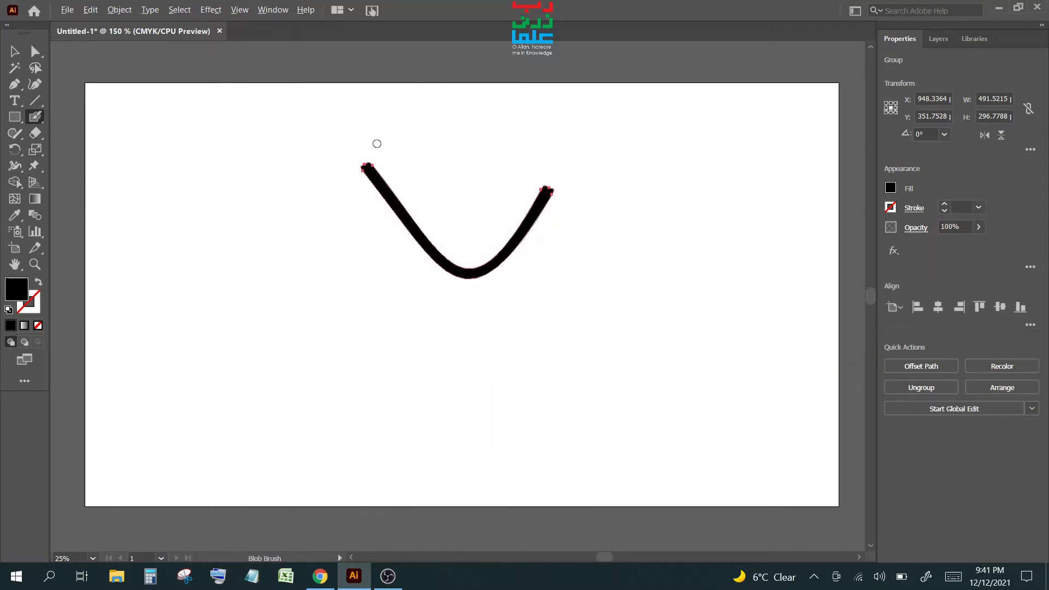
scroll(374, 140, up, 2)
scroll(378, 135, up, 1)
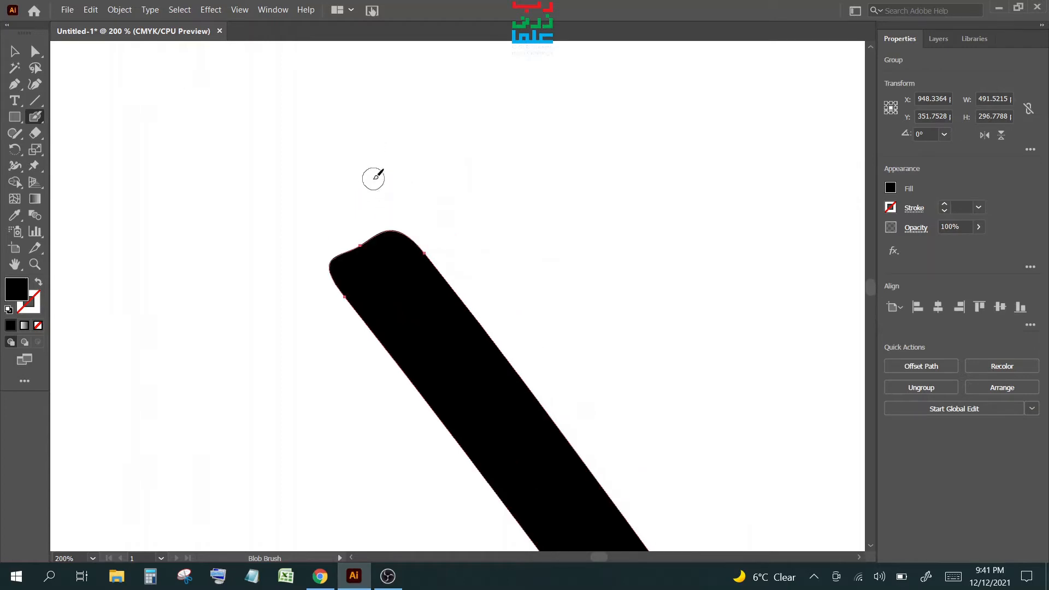
drag(412, 253, 385, 191)
mouse_move(370, 273)
mouse_down()
mouse_move(365, 245)
mouse_move(328, 198)
mouse_move(321, 249)
mouse_move(272, 242)
mouse_up()
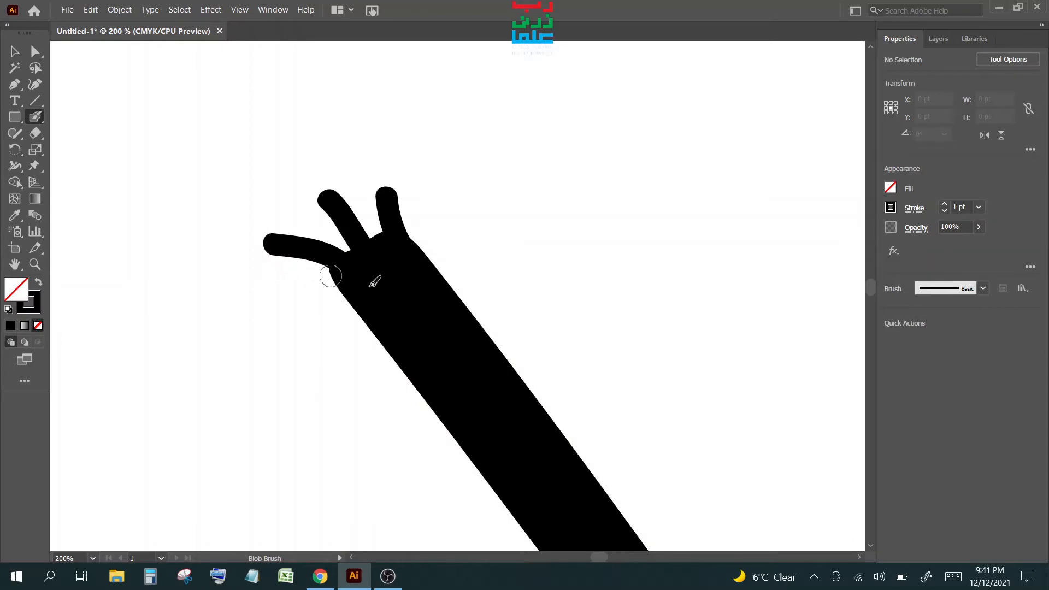
scroll(374, 280, down, 2)
scroll(375, 281, down, 2)
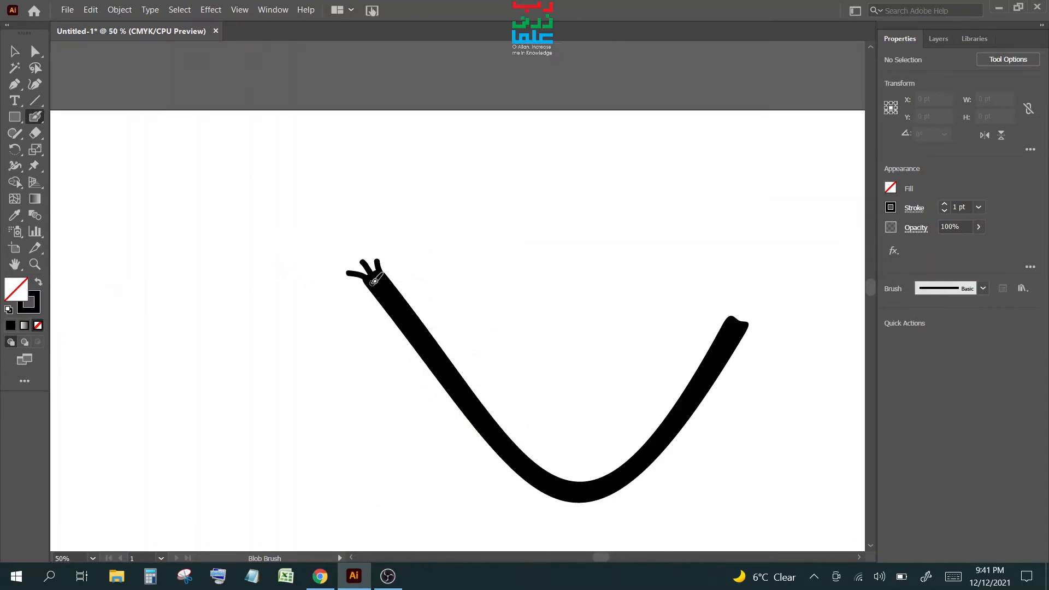
- Reselect the stroke and puppet-warp it into a gentle arch by lifting the bottom pin and pulling the hand outward
click(34, 165)
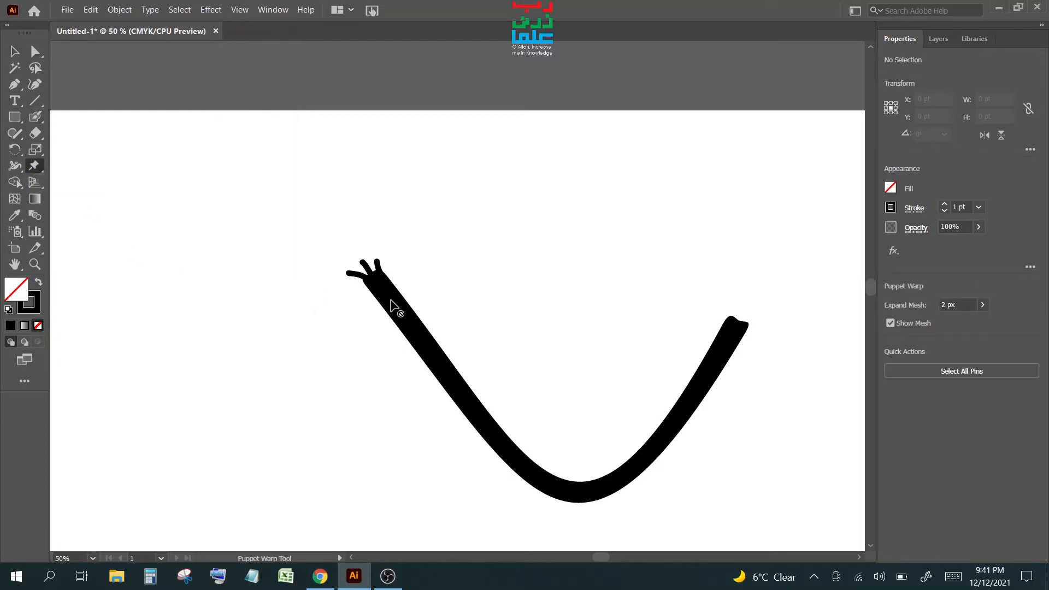
click(15, 50)
click(418, 340)
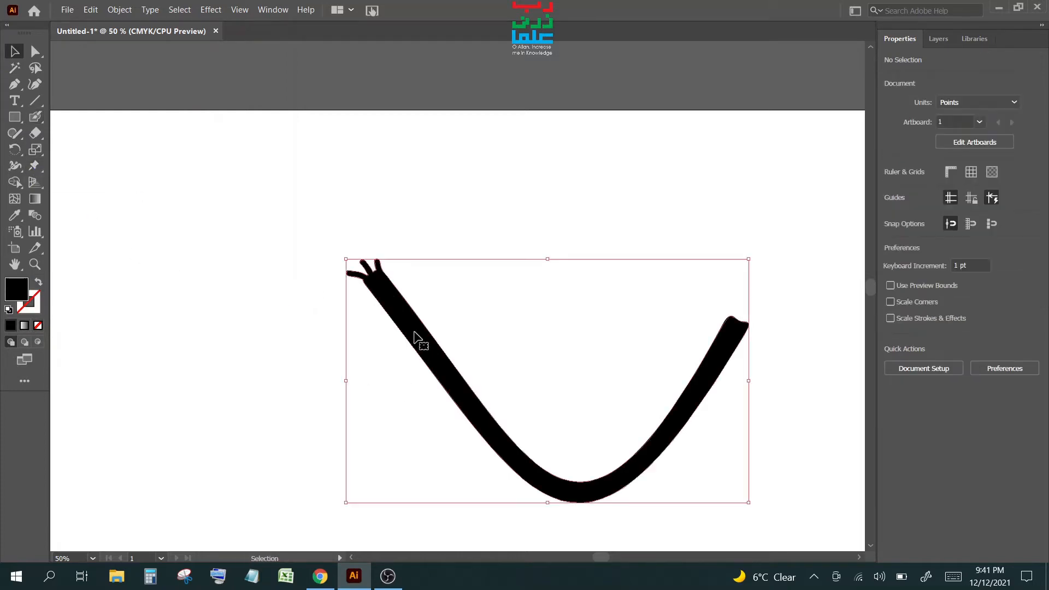
click(34, 166)
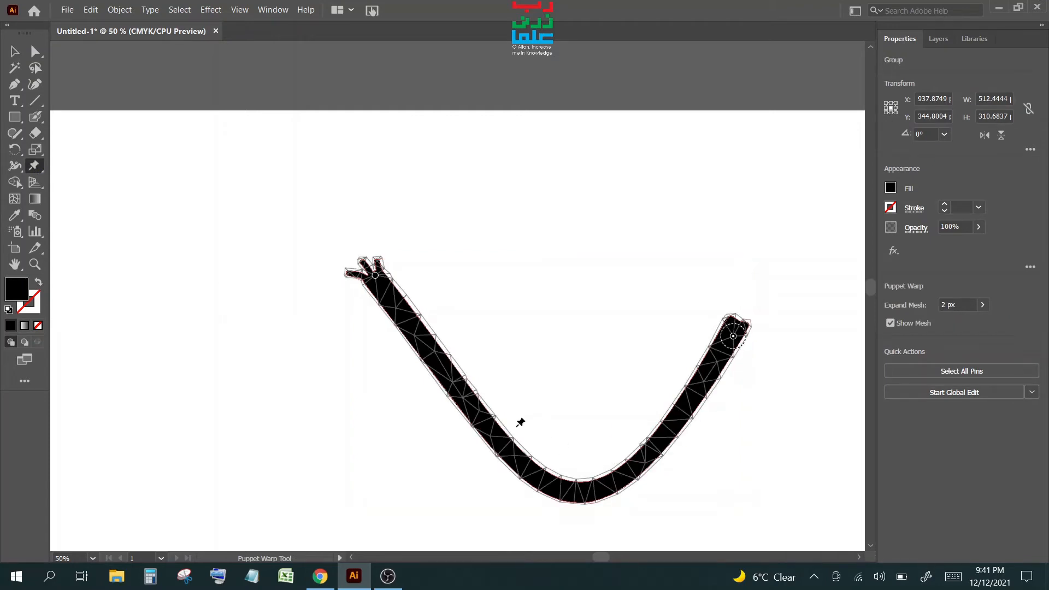
click(577, 493)
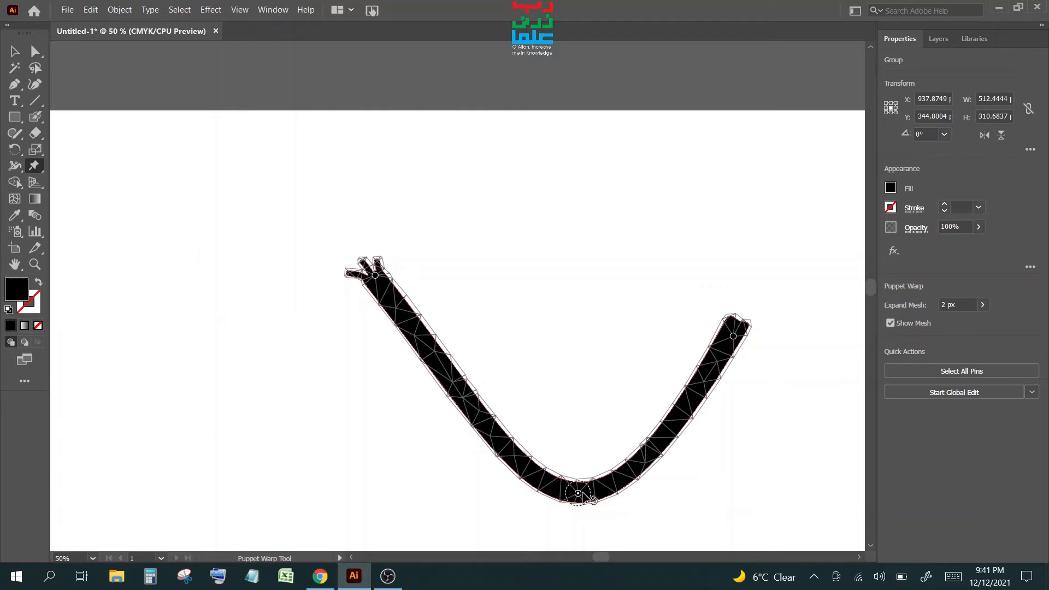
mouse_move(578, 494)
mouse_down()
mouse_move(579, 445)
mouse_move(536, 281)
mouse_up()
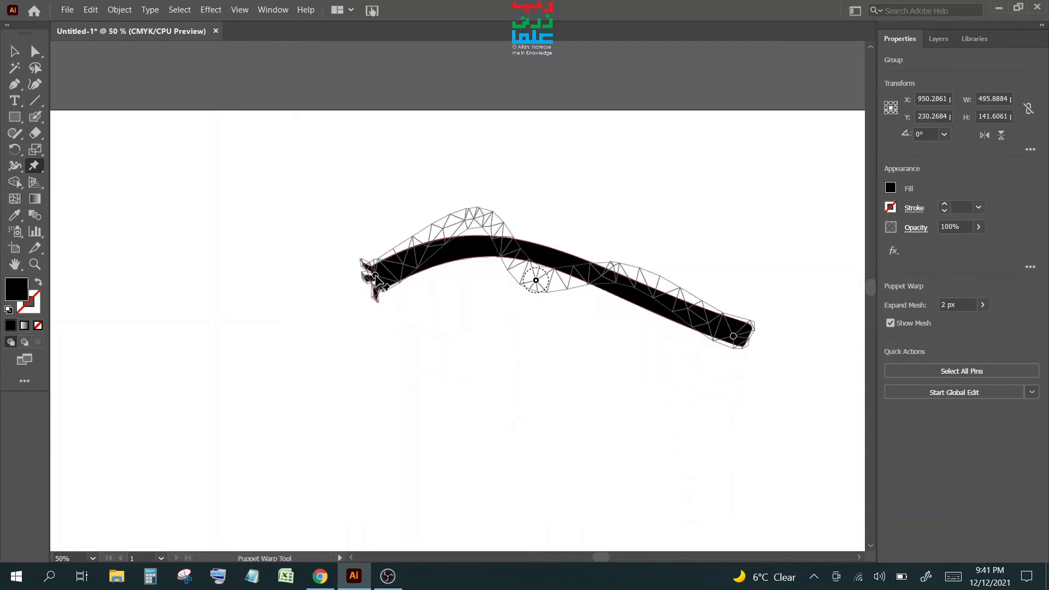
mouse_move(375, 275)
mouse_down()
mouse_move(410, 271)
mouse_move(318, 300)
mouse_up()
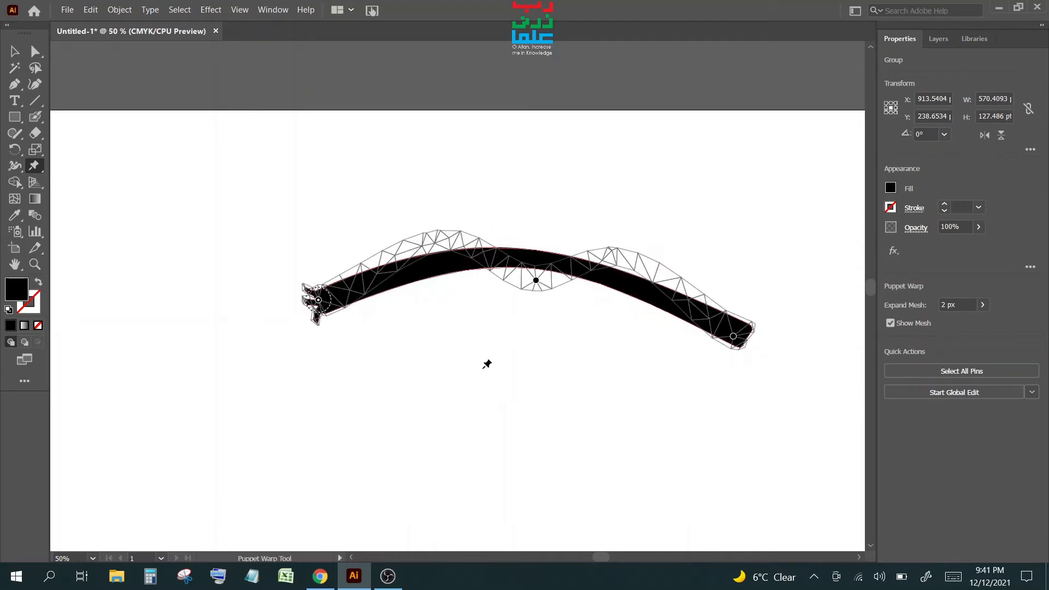
- Move the arched stroke left and up, then select it and delete it
click(15, 51)
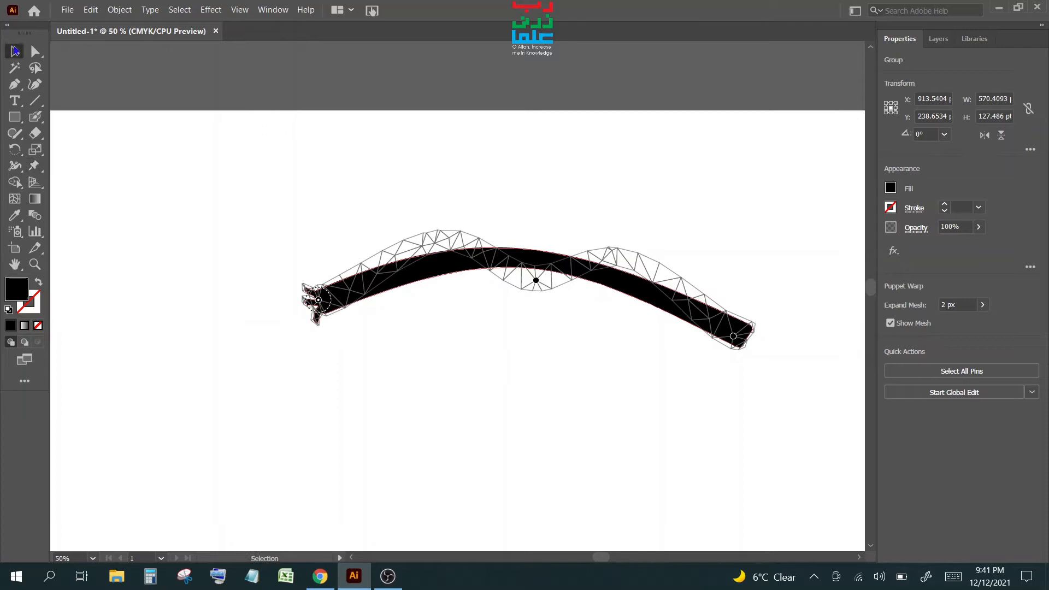
click(618, 333)
drag(562, 262, 408, 243)
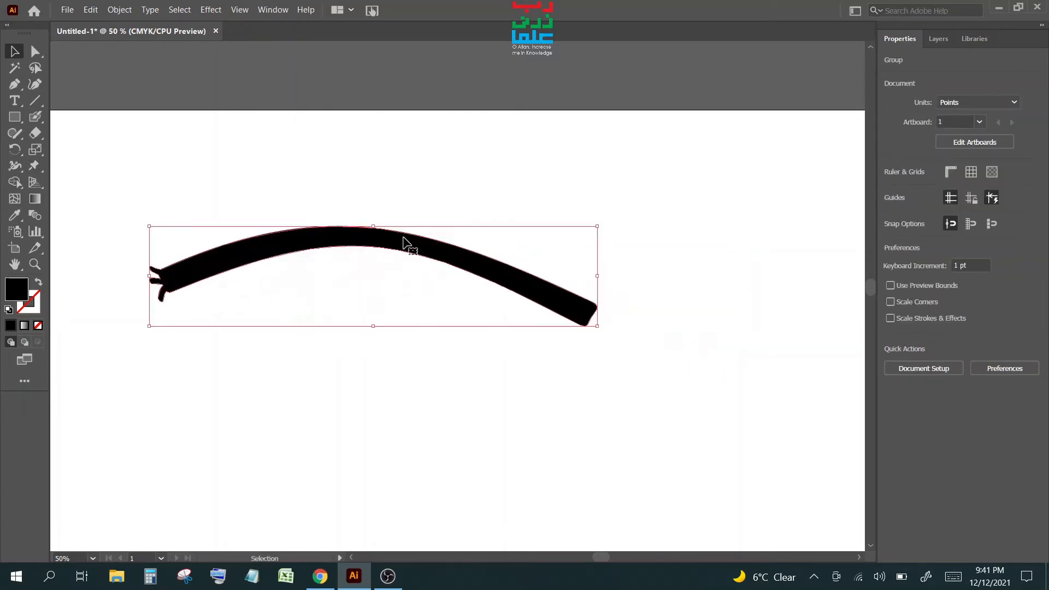
click(448, 367)
drag(318, 199, 572, 403)
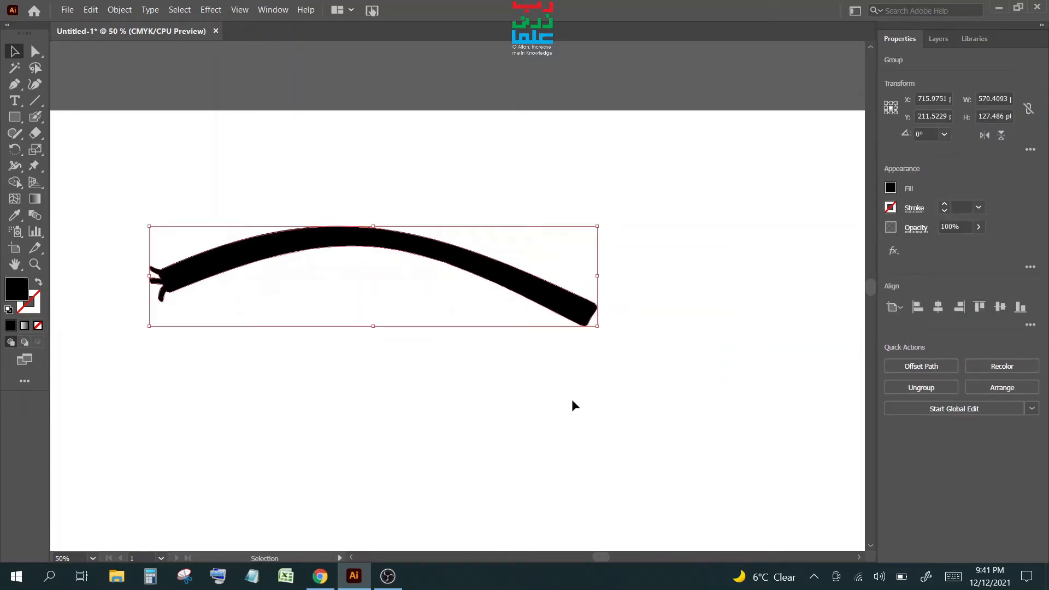
key(Delete)
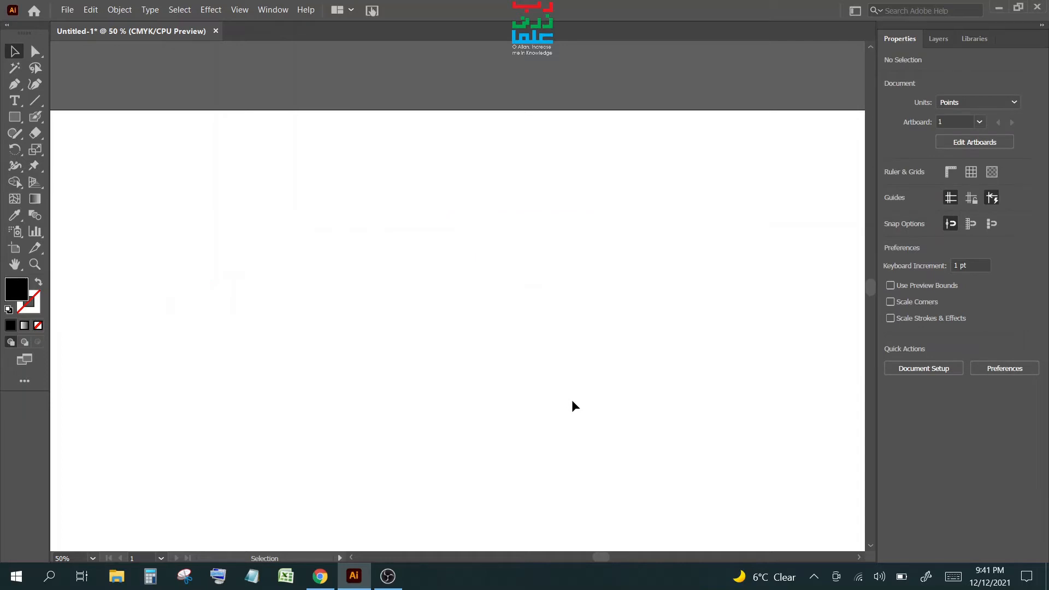
- Make Layer 1 visible in the Layers panel, select the stick figure, and apply Puppet Warp
click(938, 39)
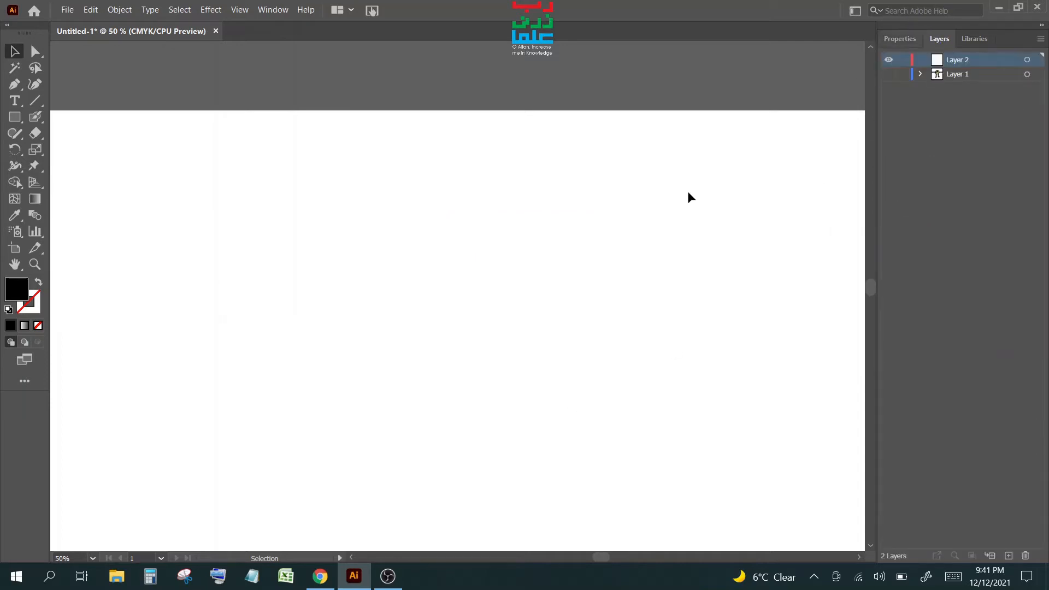
click(890, 74)
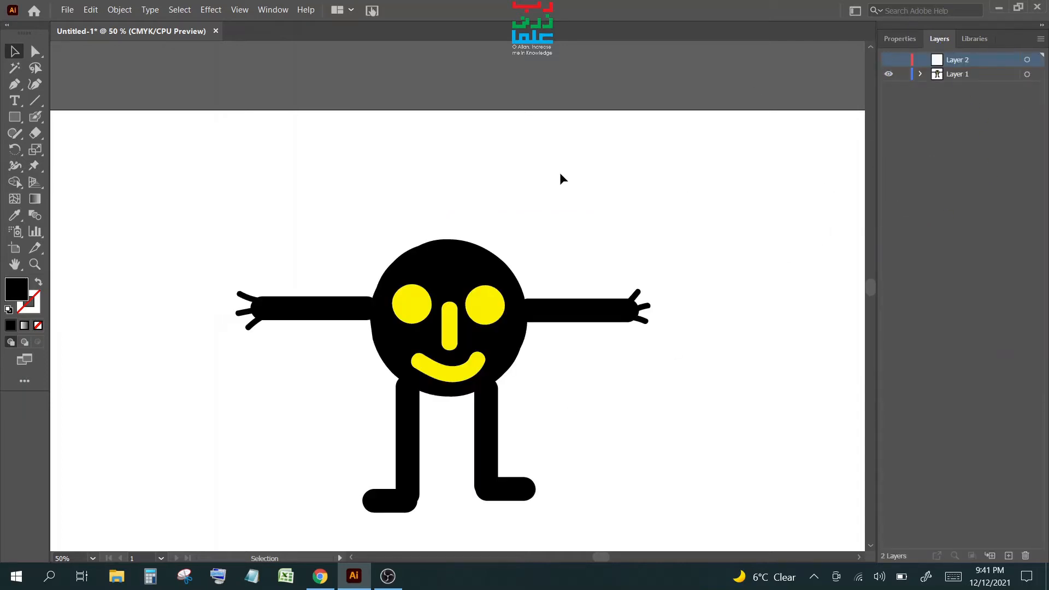
scroll(459, 299, down, 1)
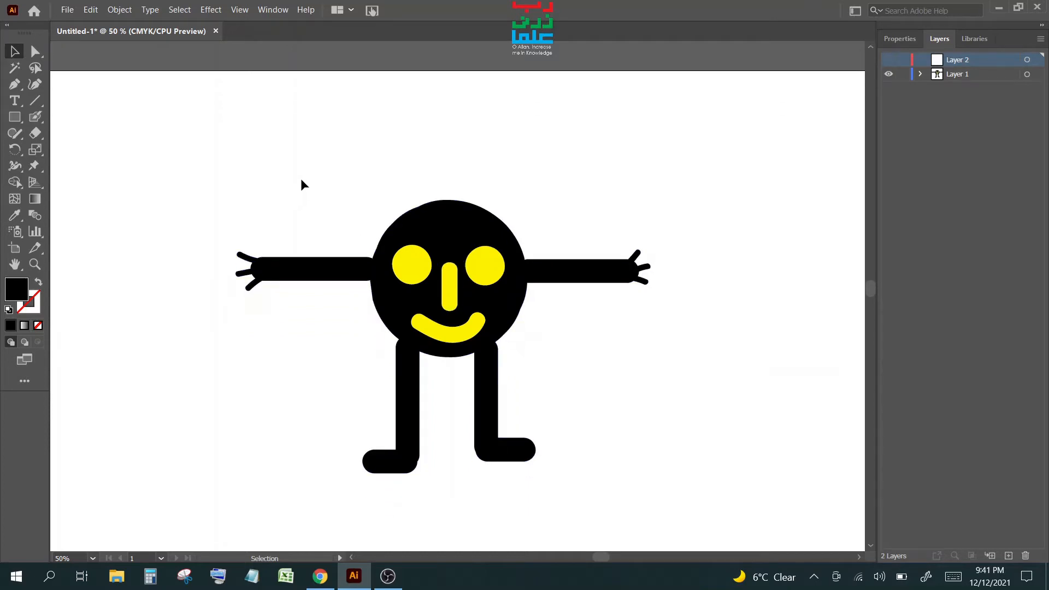
drag(199, 137, 690, 503)
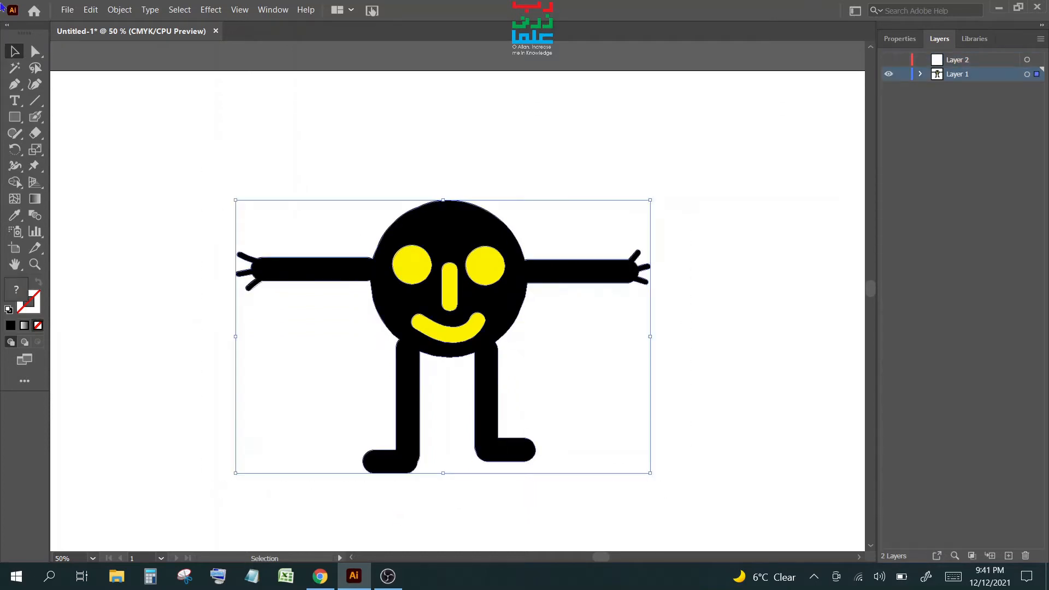
click(33, 170)
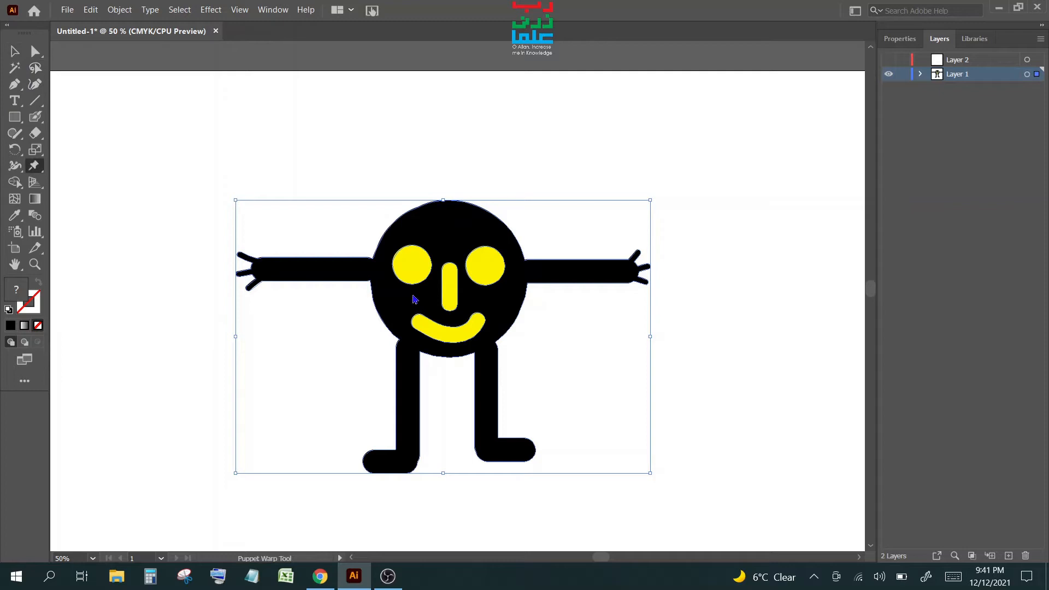
- Pin the figure's body, both arms, and the right leg down to its foot
click(365, 270)
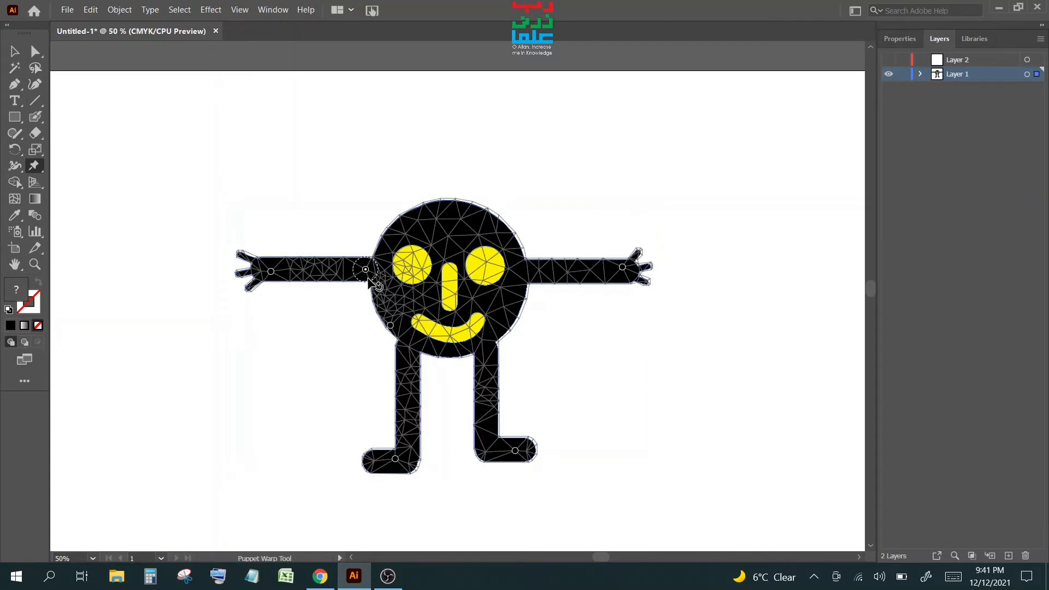
click(313, 272)
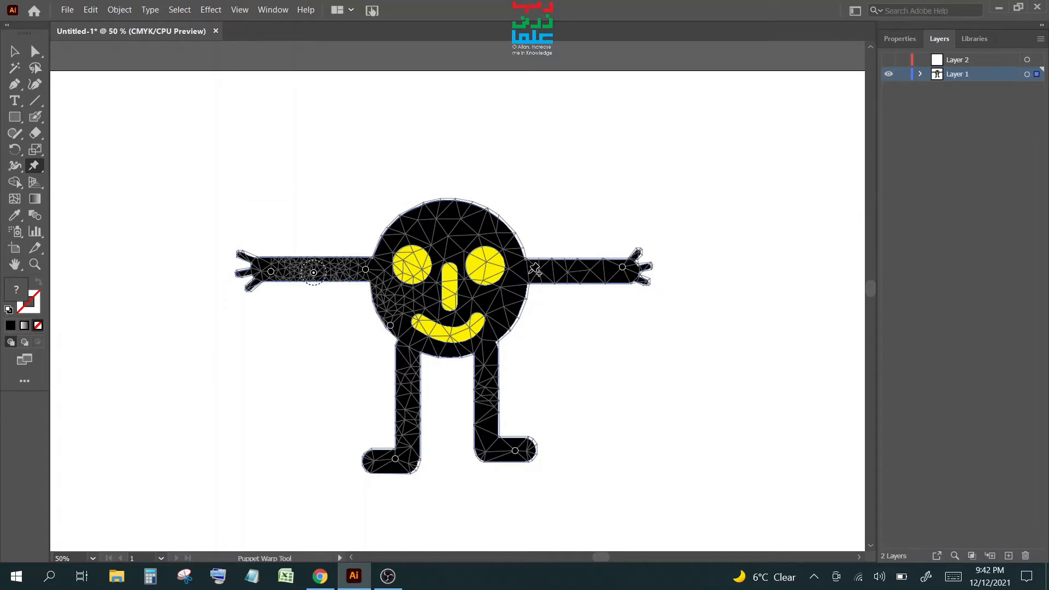
click(530, 273)
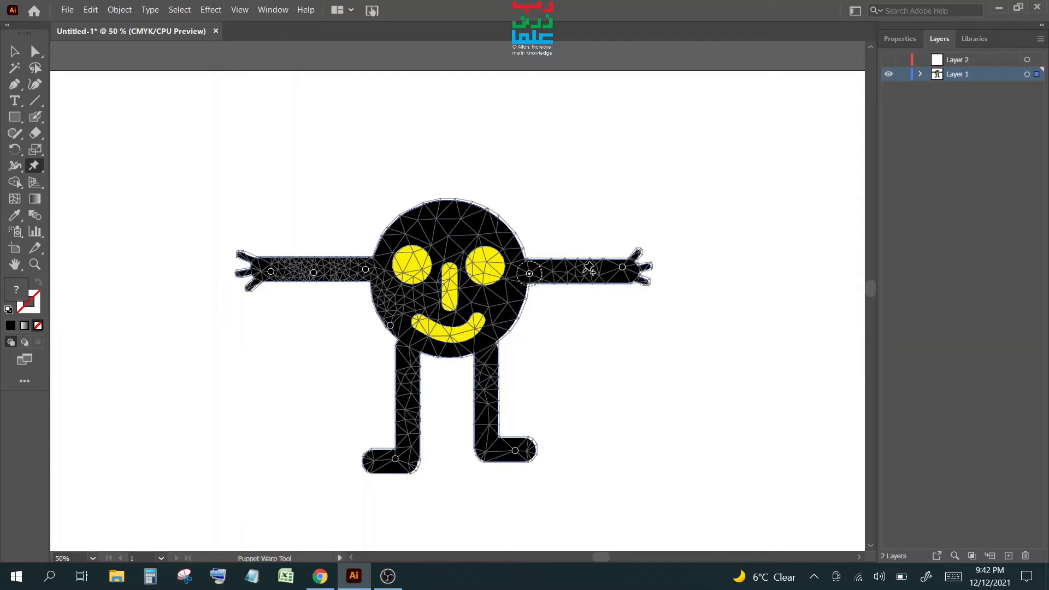
click(583, 272)
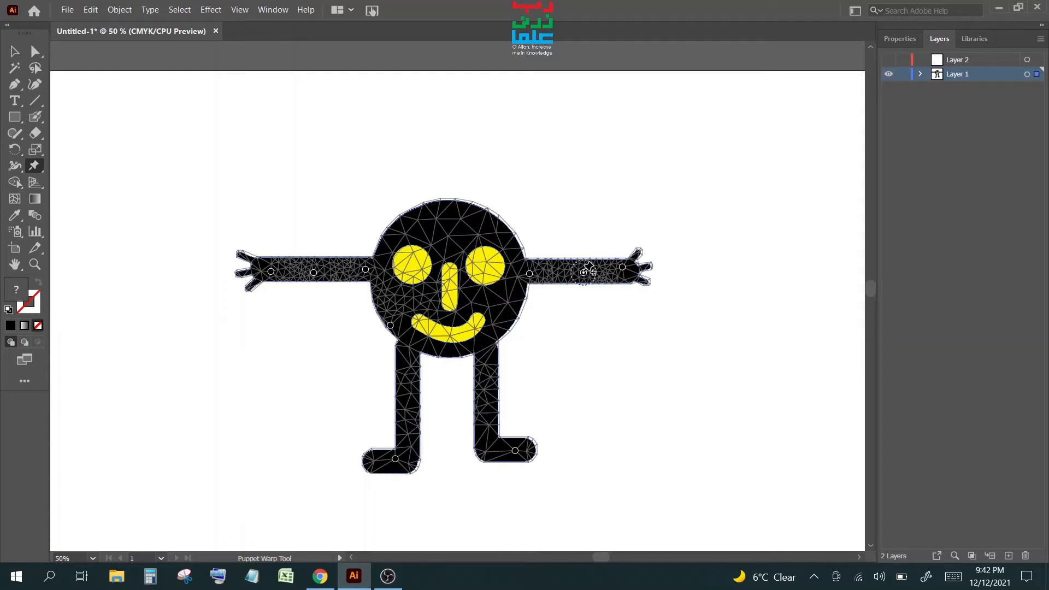
click(487, 349)
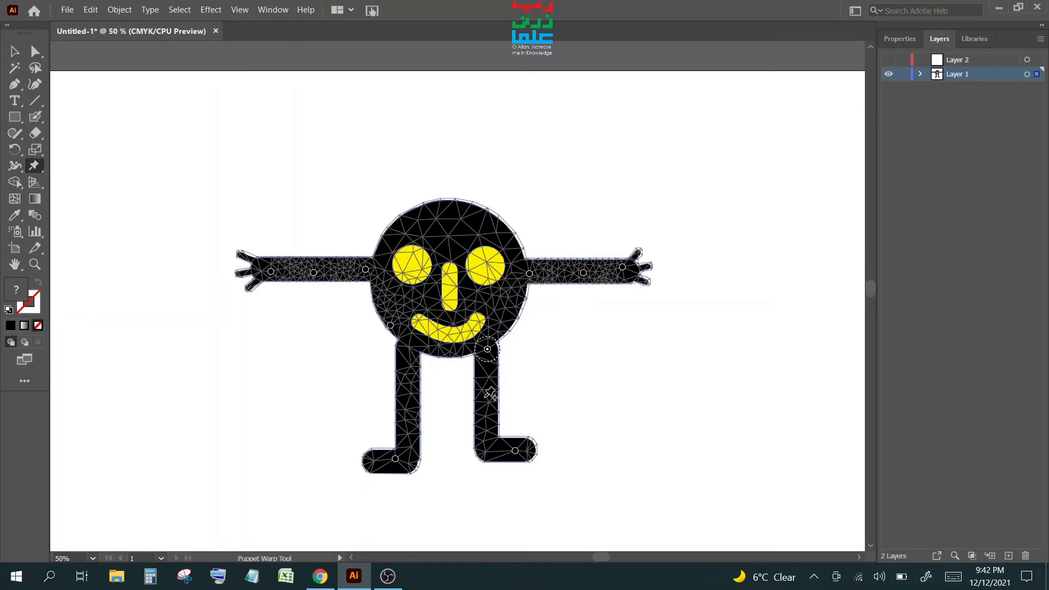
click(485, 403)
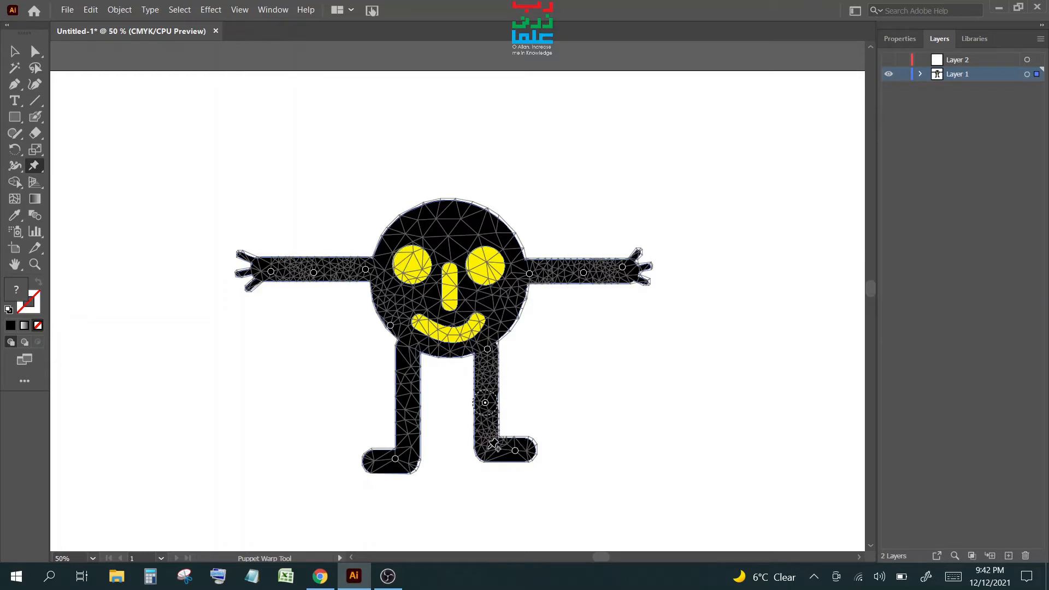
click(486, 449)
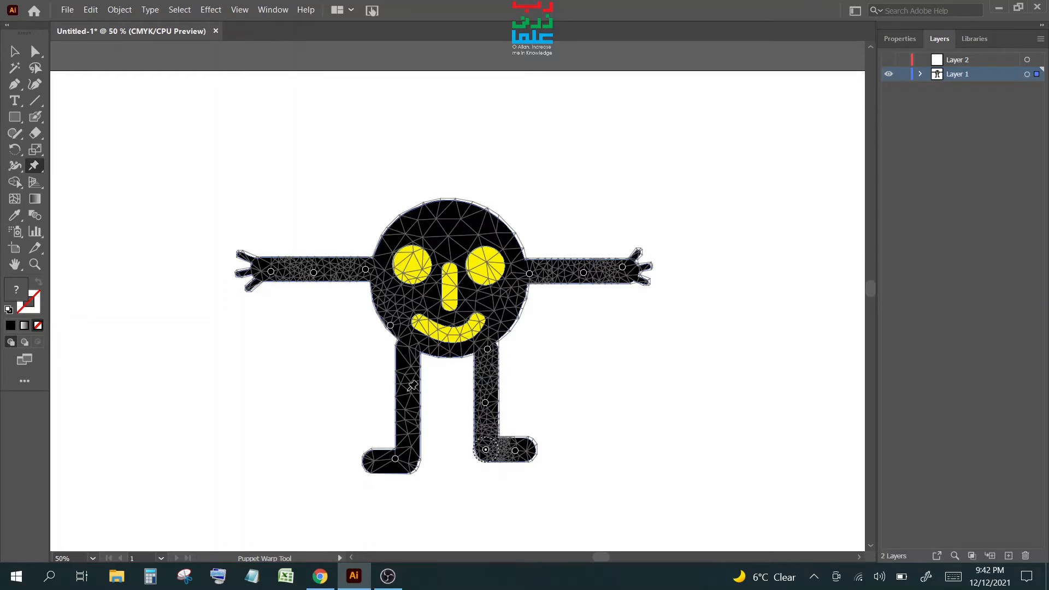
- Pin the left leg top, middle and foot, then undo a test rotation of the left ankle
click(408, 349)
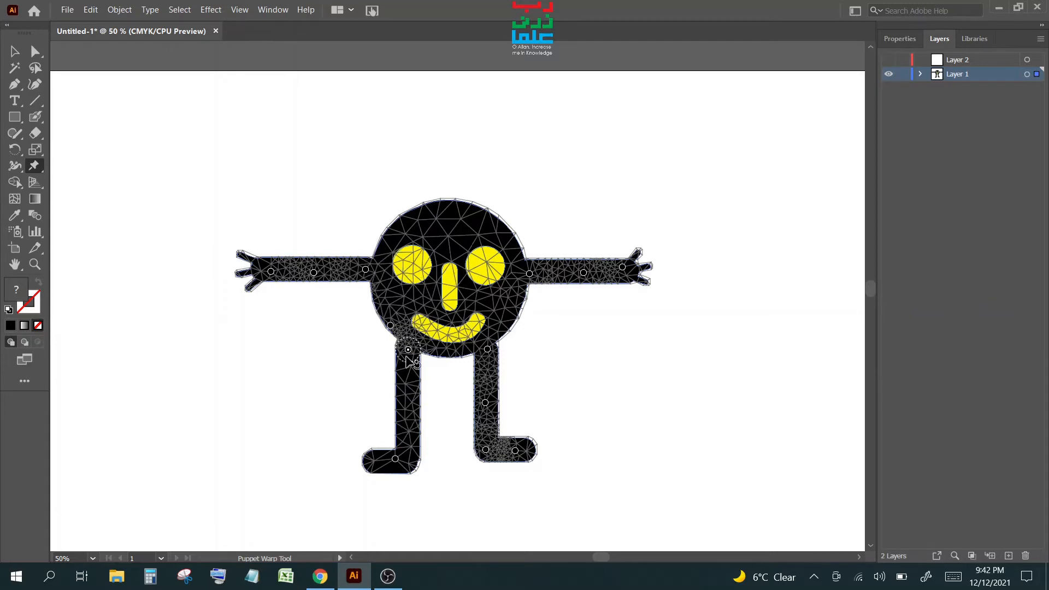
click(407, 405)
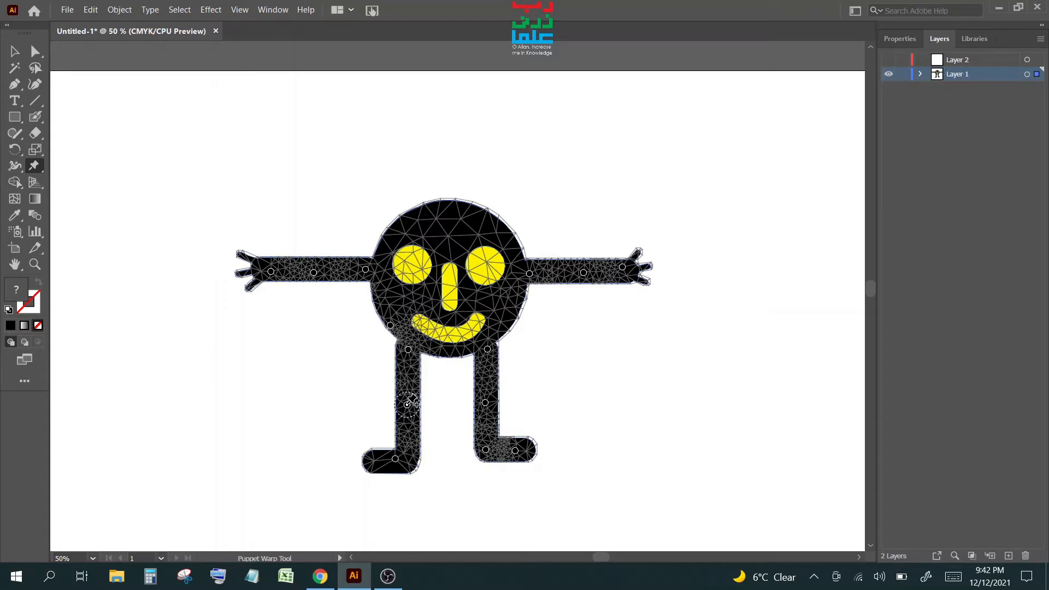
click(408, 456)
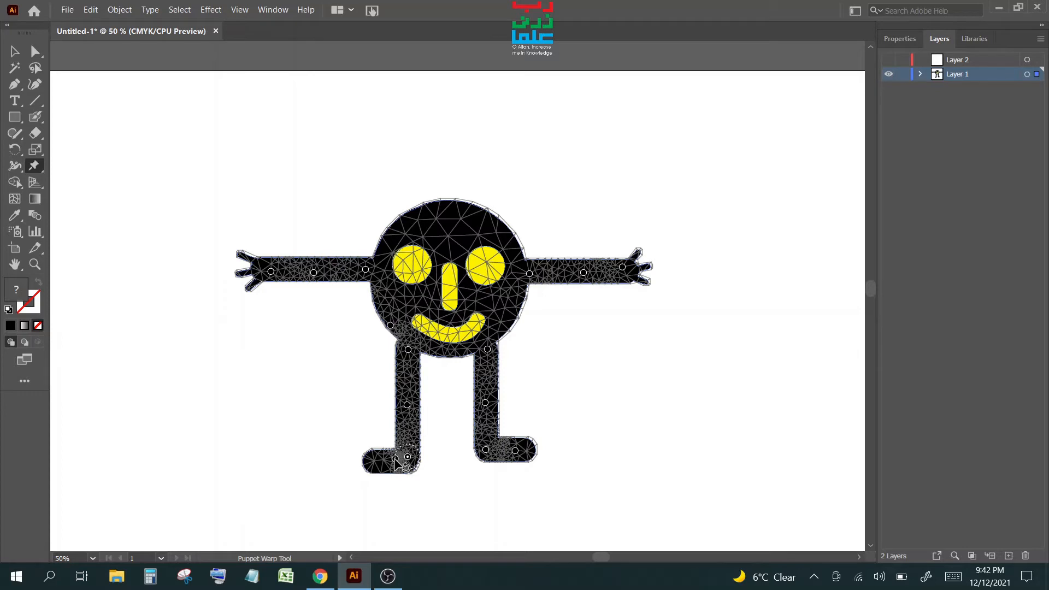
mouse_move(395, 458)
mouse_down()
mouse_move(384, 461)
mouse_move(414, 466)
mouse_move(410, 444)
mouse_up()
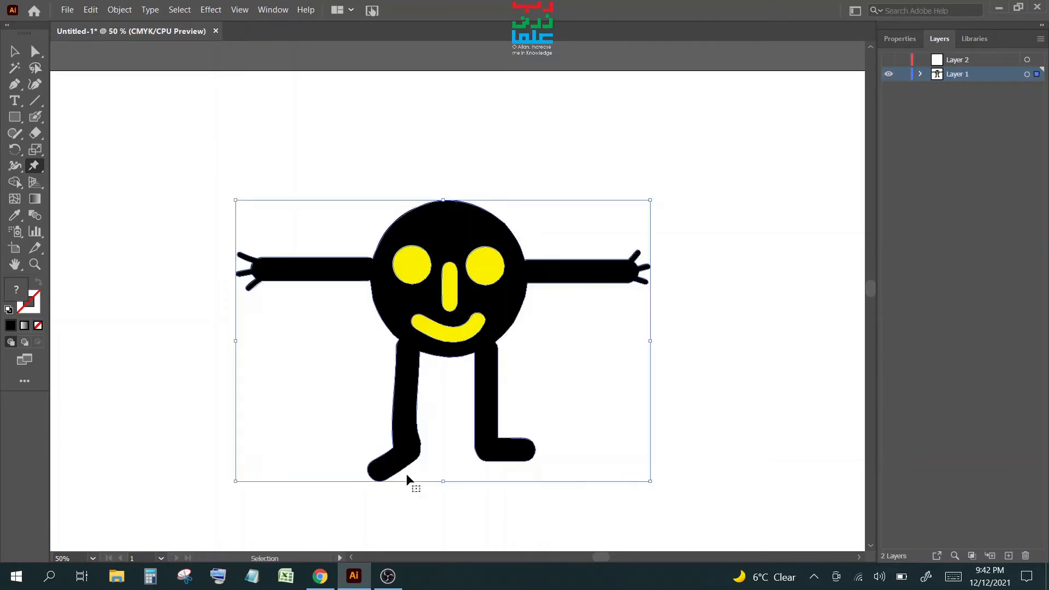
key(ctrl+z)
key(ctrl+z)
- Try an extra left-leg pin and a left-foot bend, undoing both
click(407, 406)
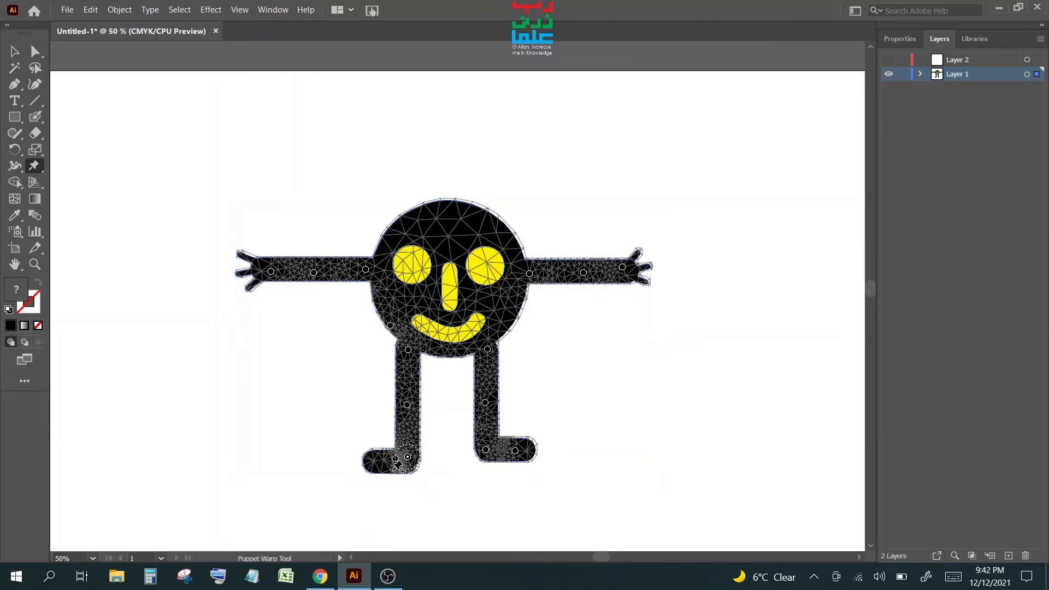
key(ctrl+z)
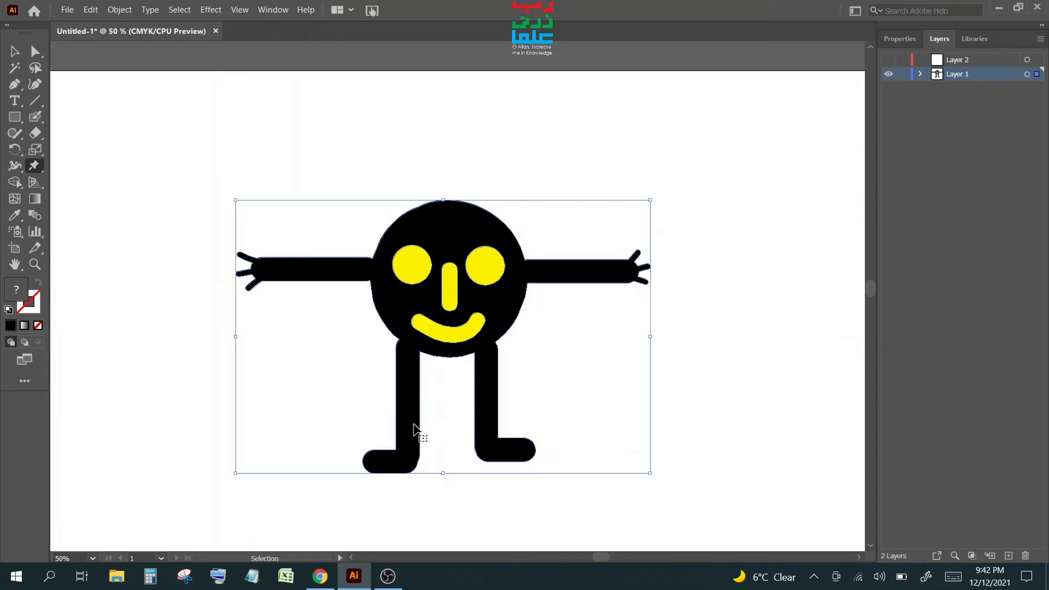
click(396, 459)
drag(395, 459, 385, 461)
key(ctrl+z)
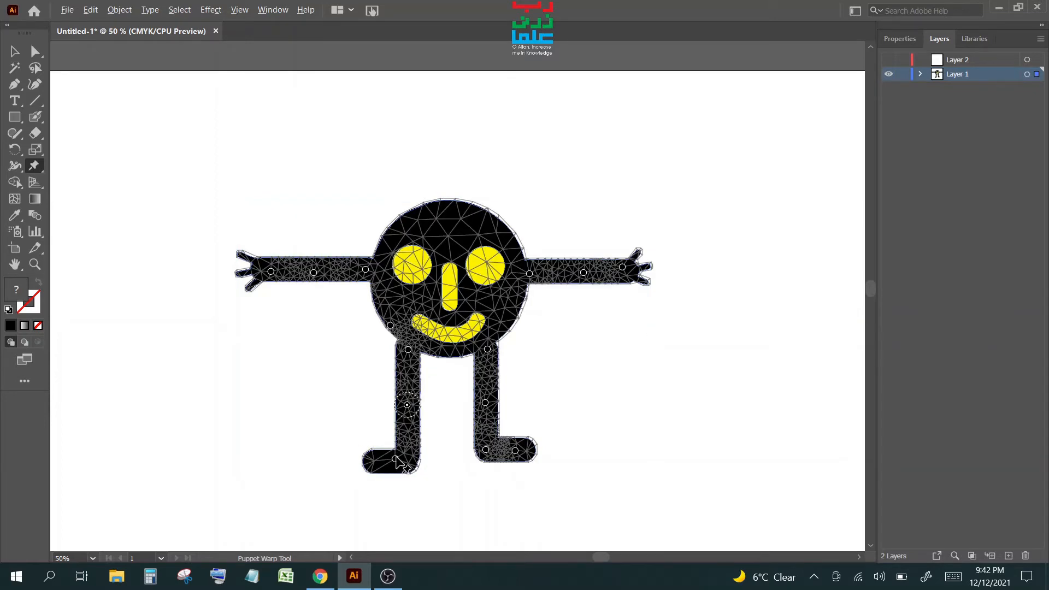
drag(396, 461, 396, 460)
- Replace the left foot pin with new pins on the foot and its tip, and pin the base of the head
key(z)
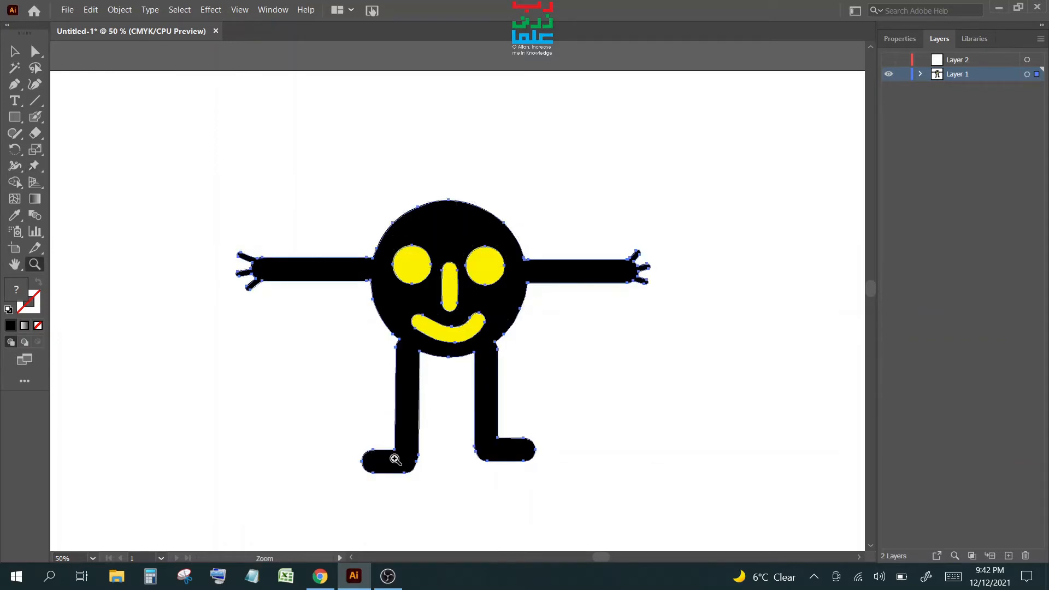
click(34, 165)
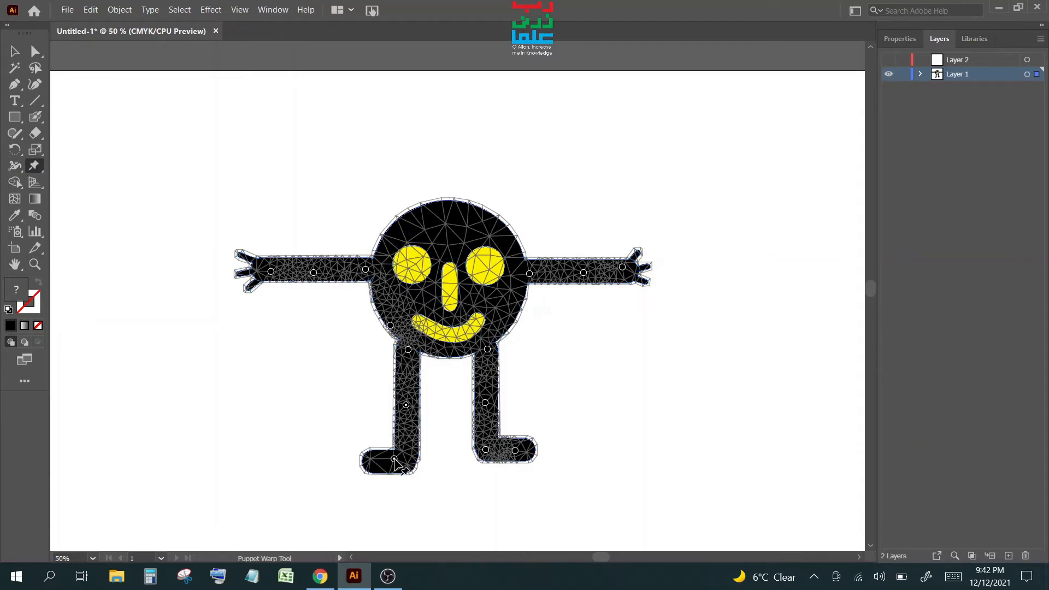
click(394, 459)
click(394, 459)
key(Delete)
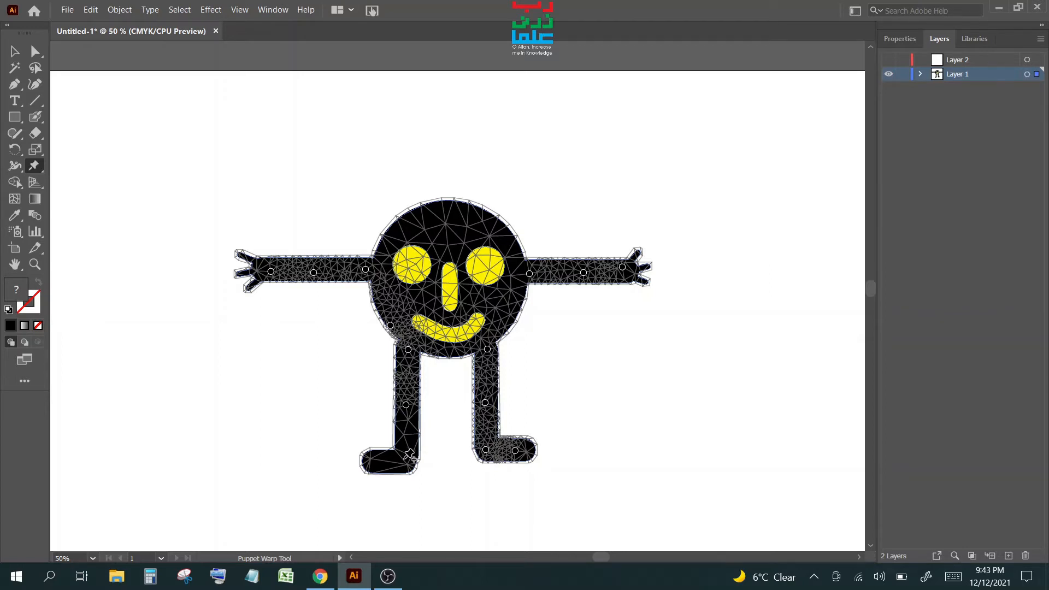
click(404, 459)
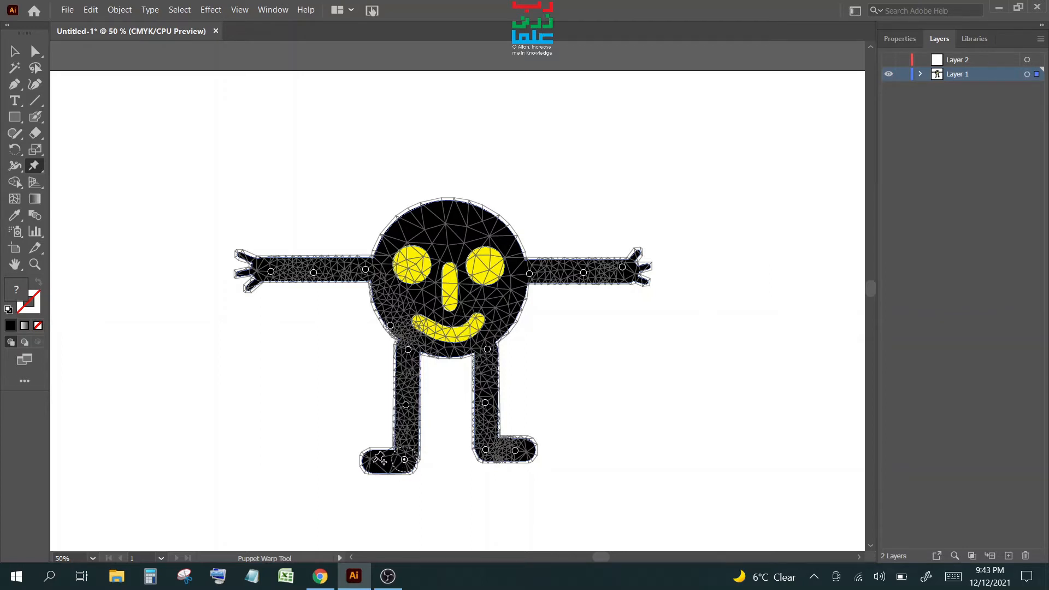
click(375, 462)
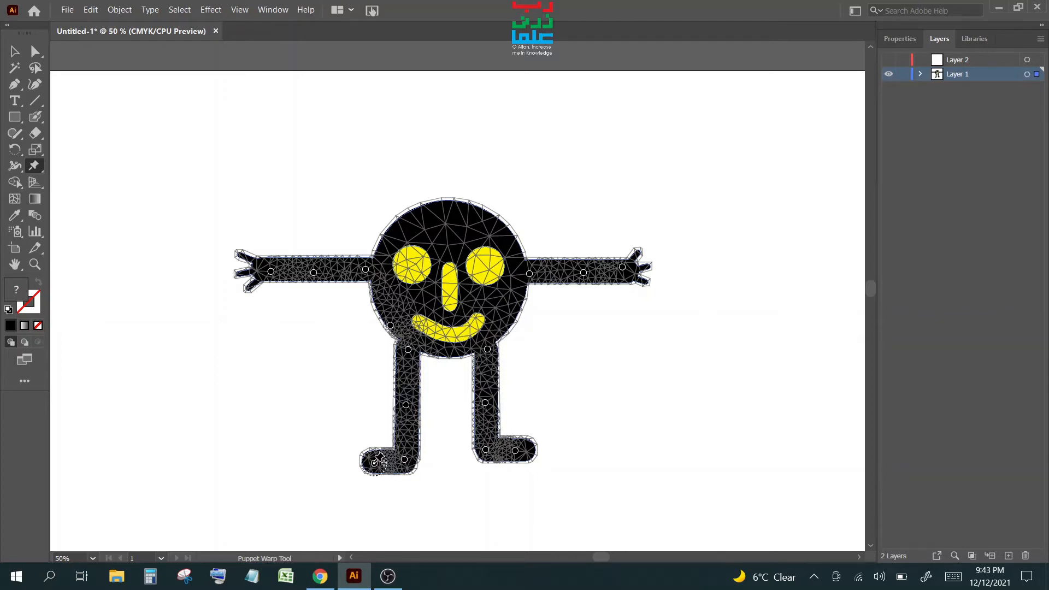
click(446, 356)
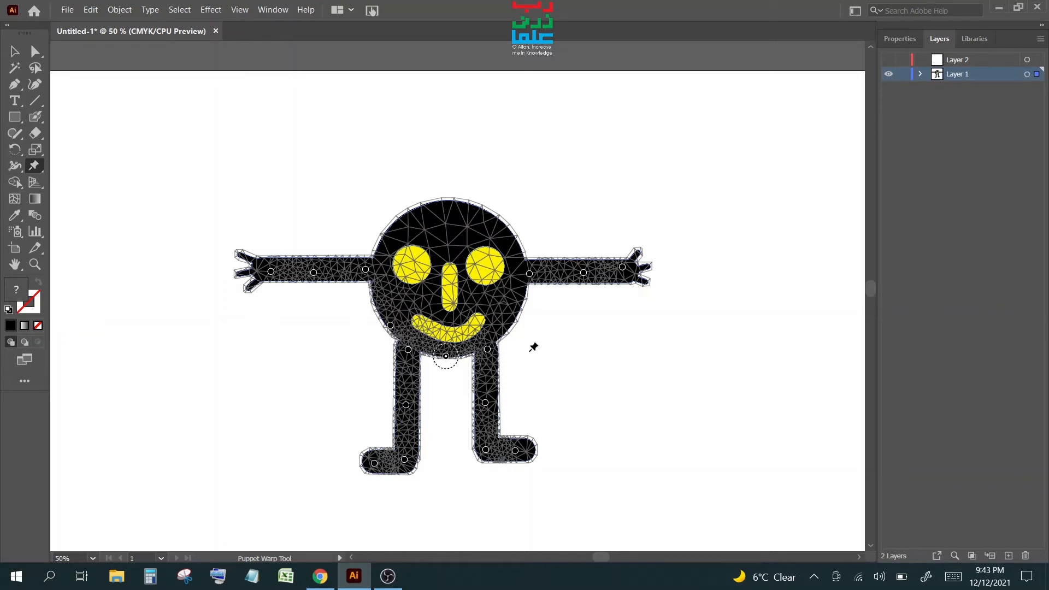
- Pin the top of the head and bend the right arm down at the hand and elbow
click(450, 203)
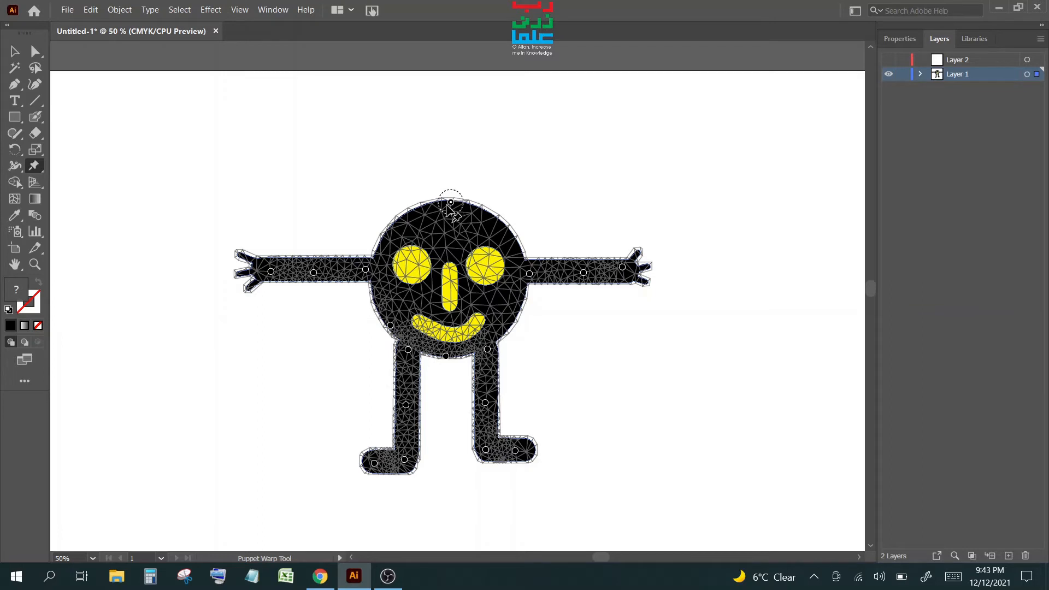
key(v)
click(36, 167)
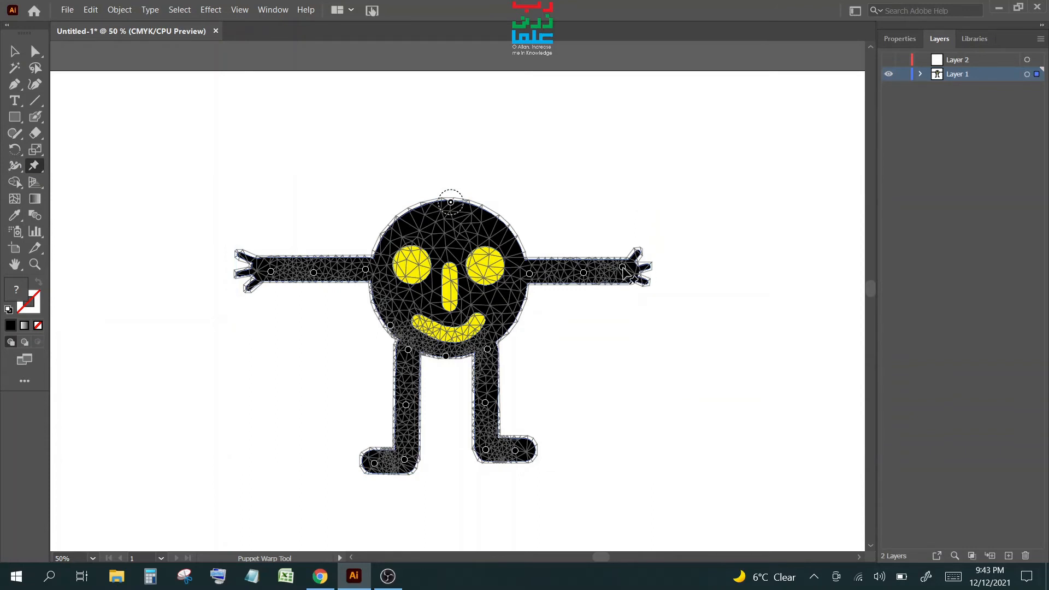
click(623, 267)
drag(623, 268, 628, 316)
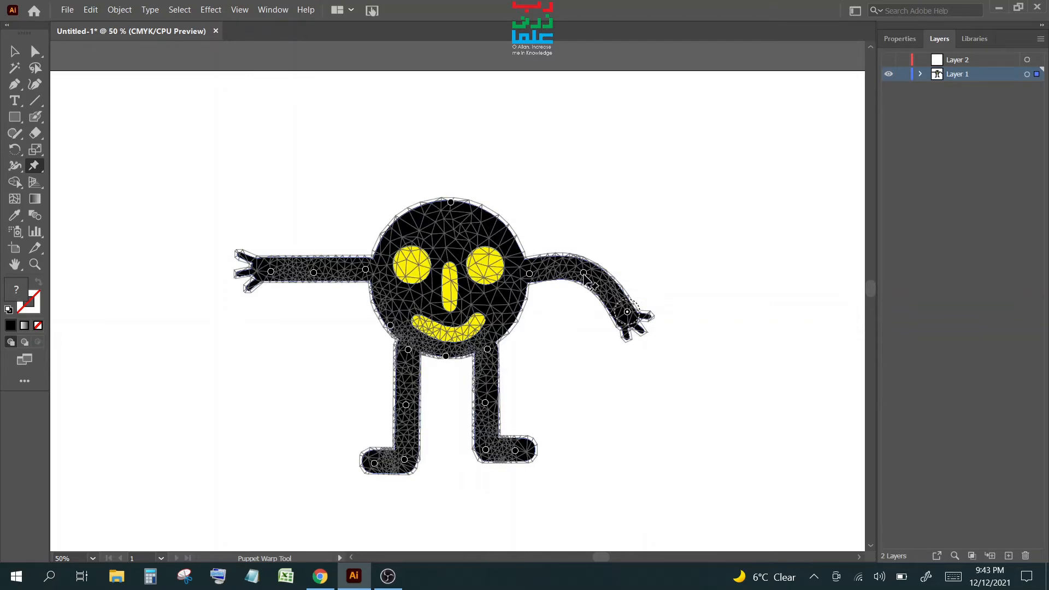
drag(585, 276, 602, 376)
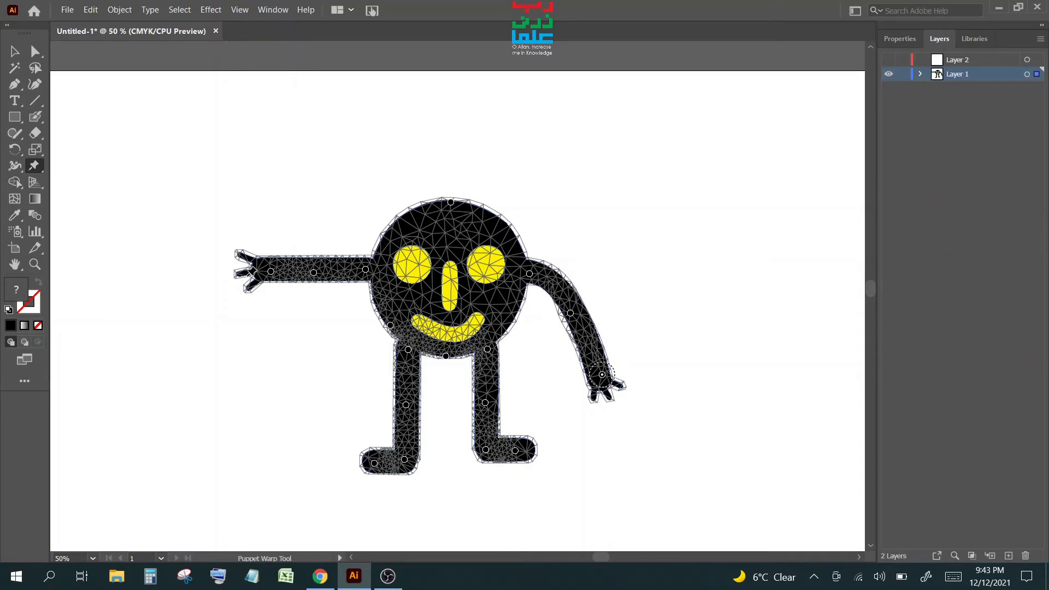
- Lower the left hand and upper arm, then add a pin on the right foot
drag(271, 272, 267, 325)
drag(316, 274, 317, 310)
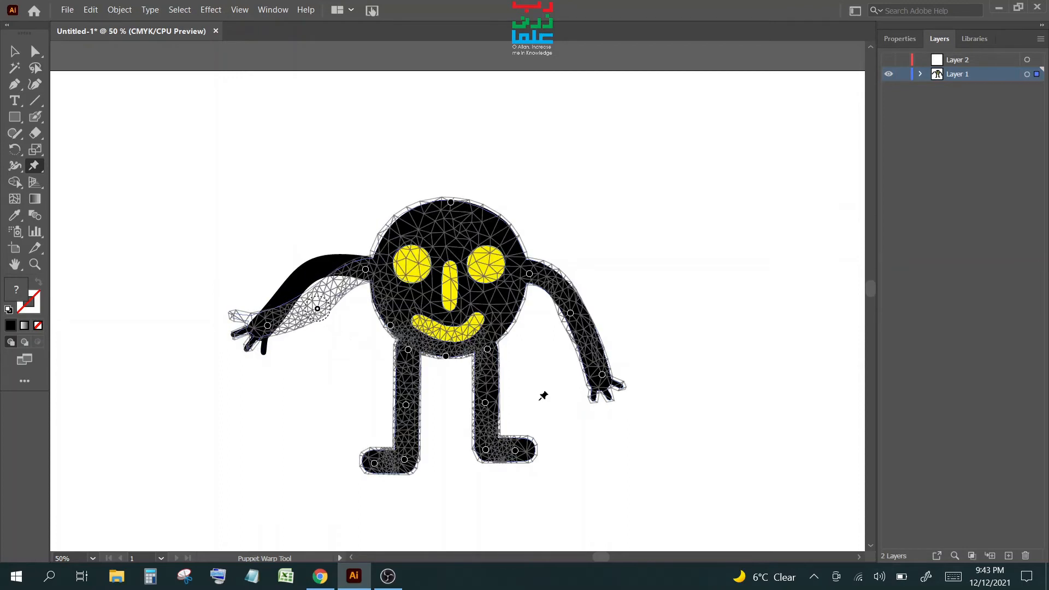
click(515, 450)
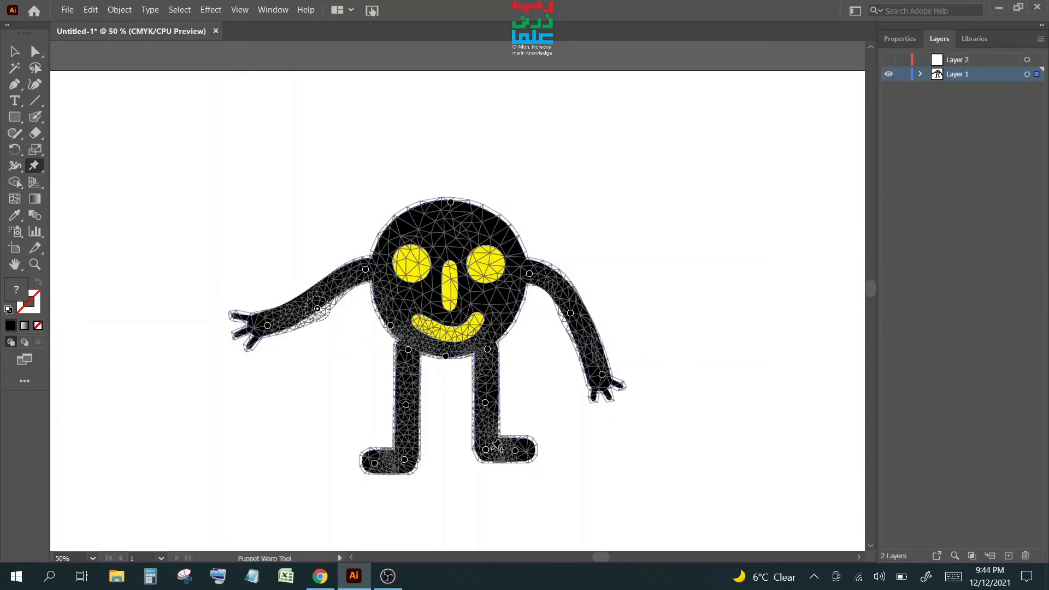
- Drag the right knee, lower leg and foot pins so the leg bends and kicks up and forward
drag(486, 403, 514, 378)
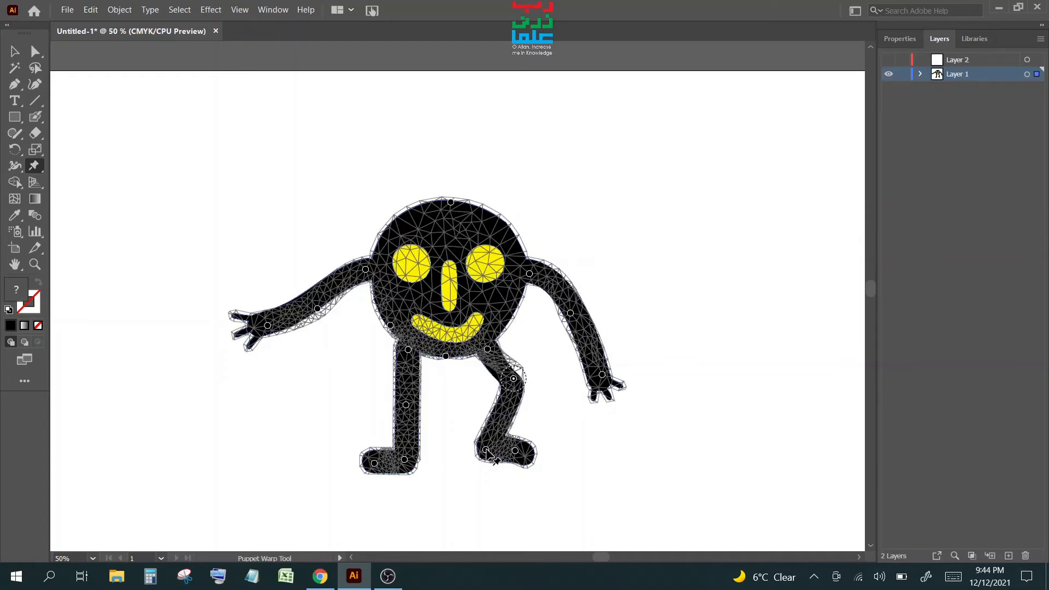
drag(486, 450, 528, 413)
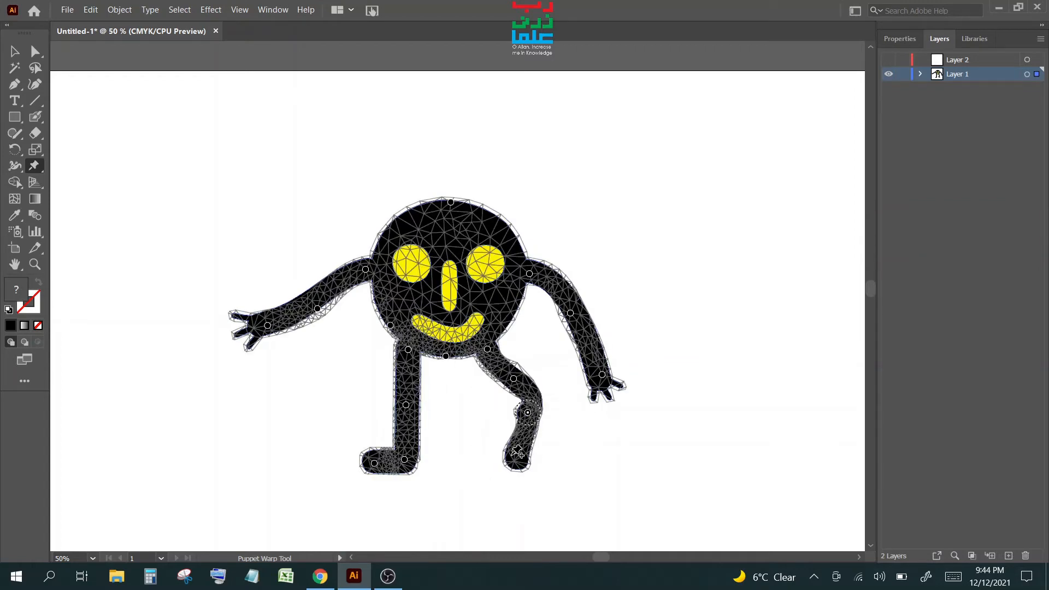
drag(515, 450, 547, 400)
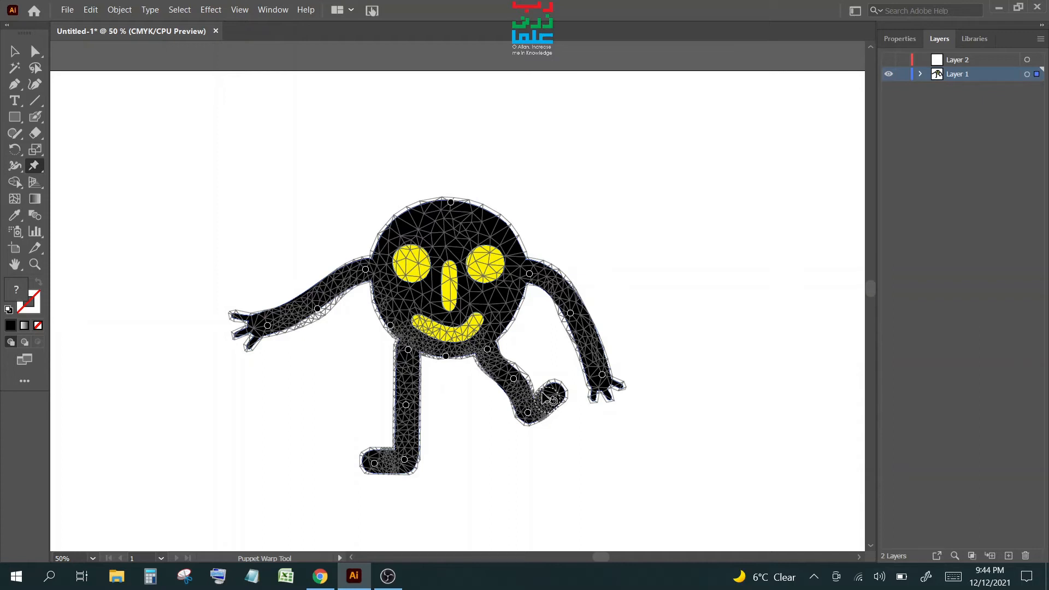
click(15, 51)
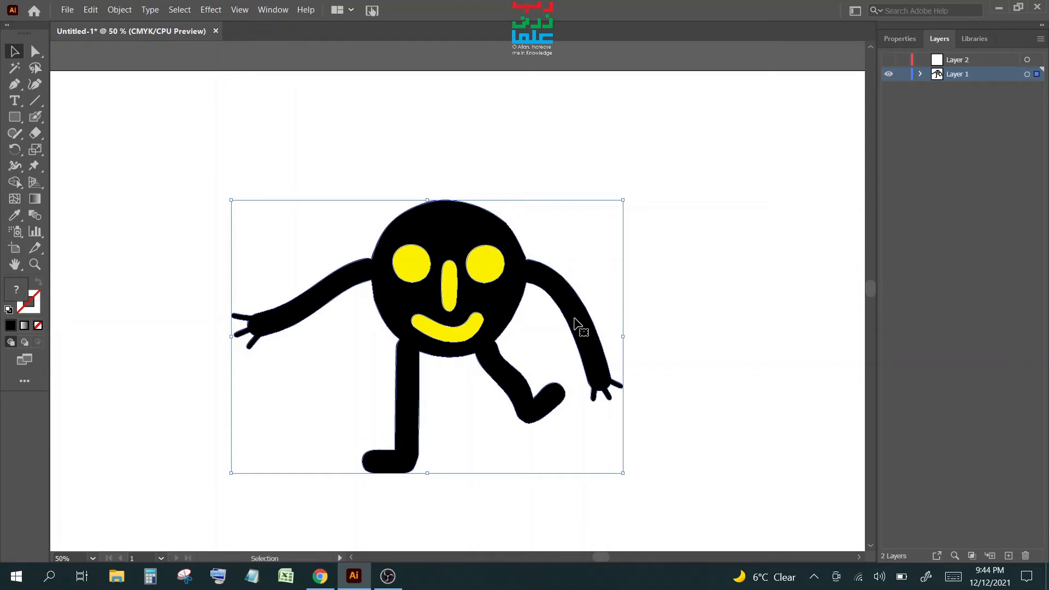
- Copy and paste the posed character, placing the duplicate to the right of the original
key(a)
key(v)
key(ctrl+c)
key(ctrl+v)
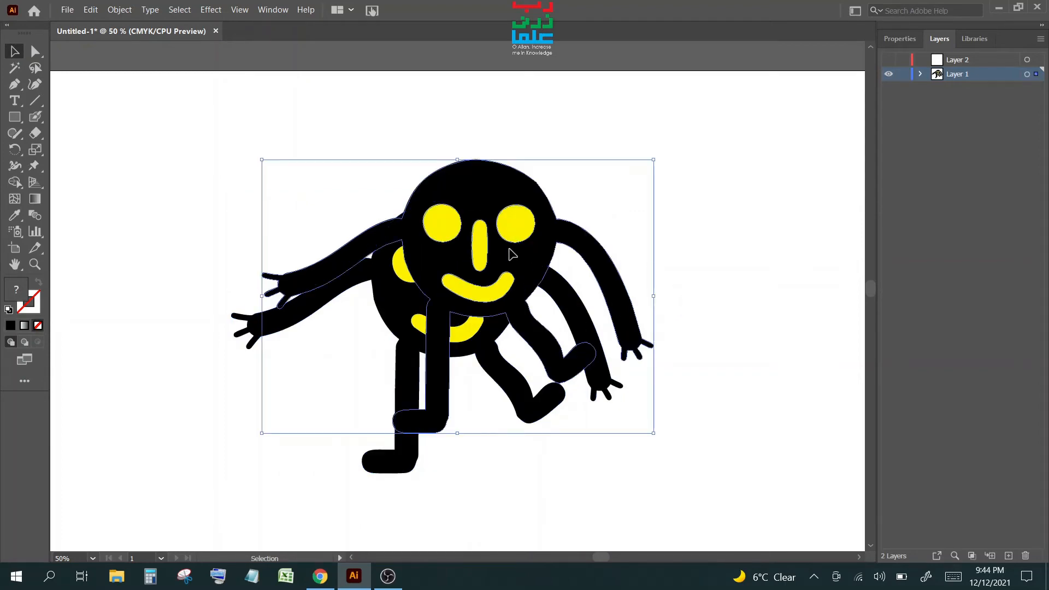
drag(511, 255, 838, 275)
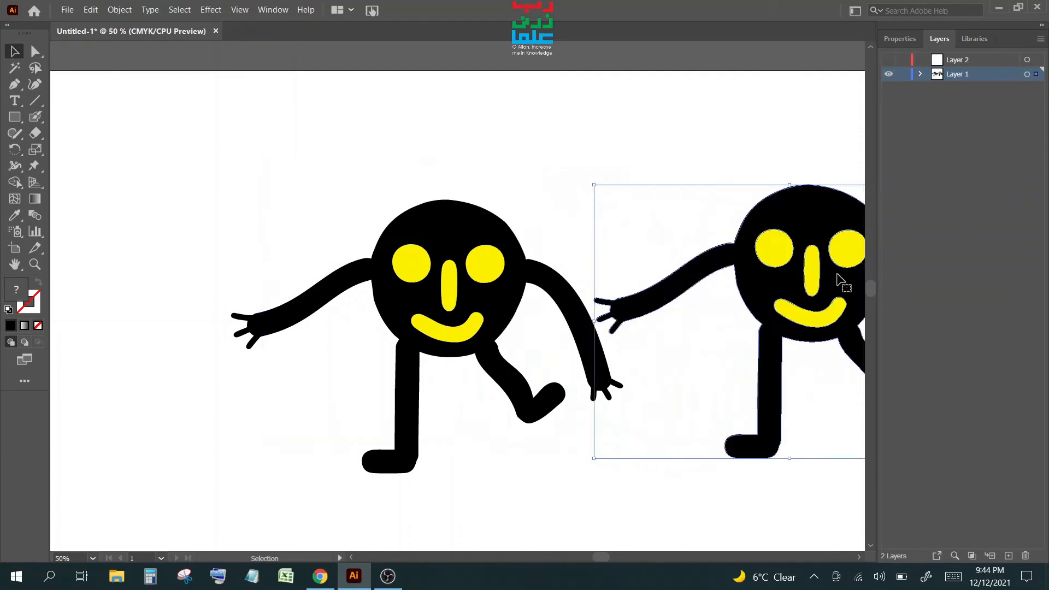
key(space)
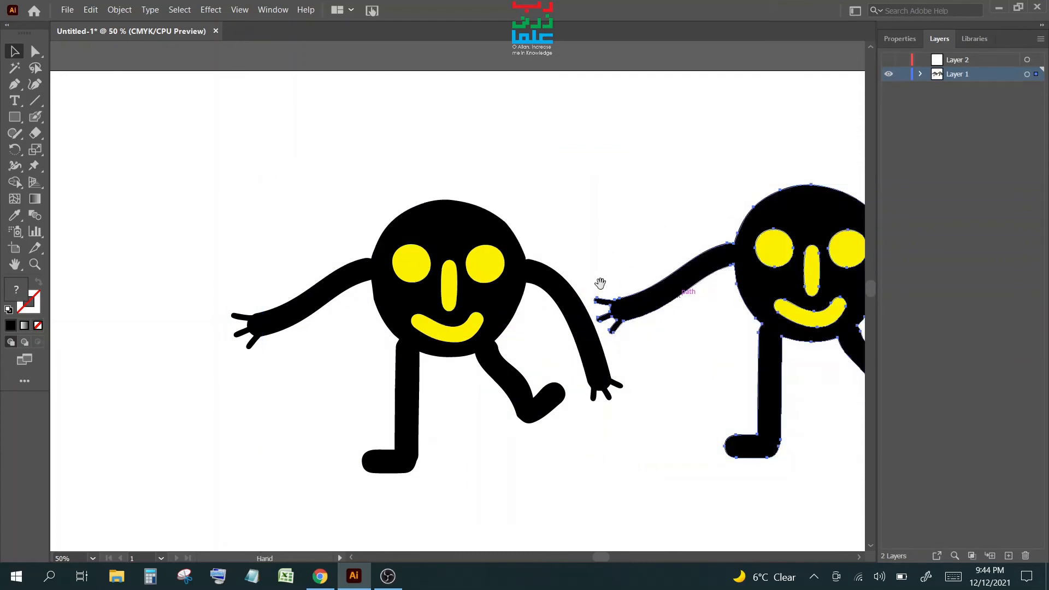
drag(600, 284, 401, 265)
drag(640, 297, 703, 277)
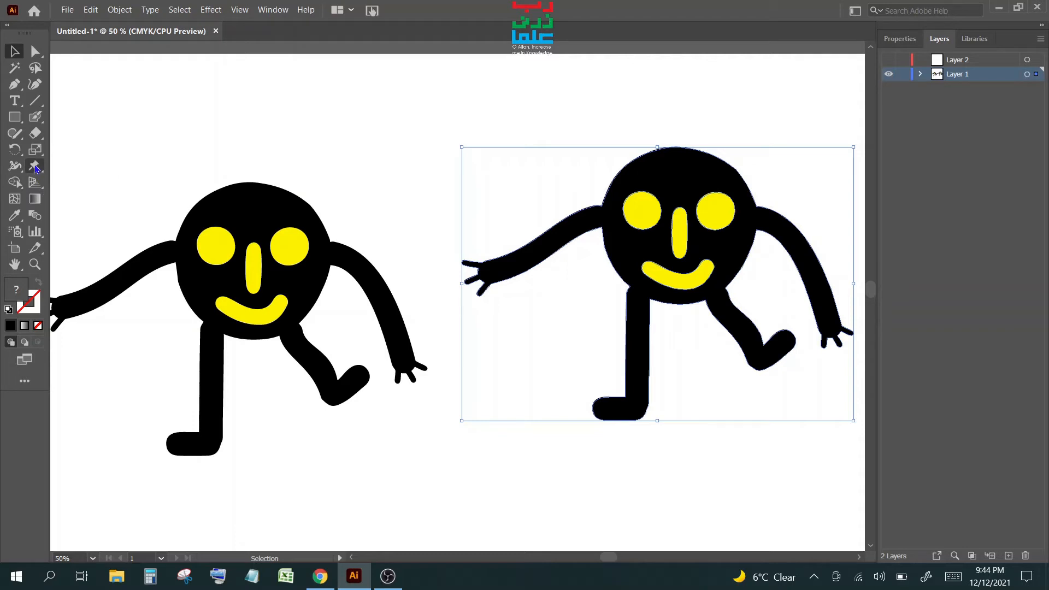
- Puppet-warp the second character so its left arm waves overhead and its right arm stretches sideways
click(34, 167)
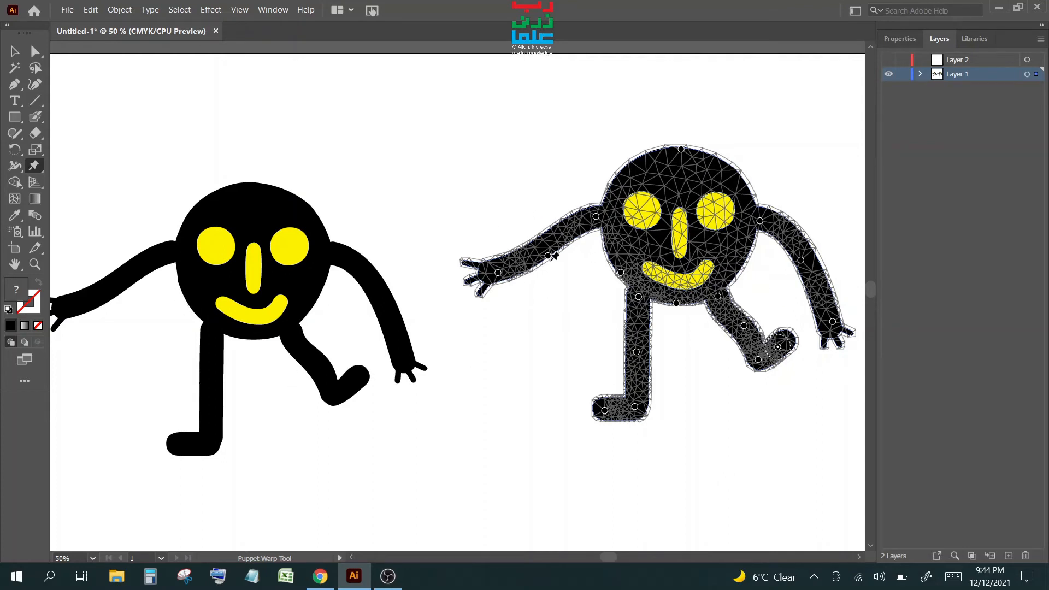
drag(498, 272, 498, 153)
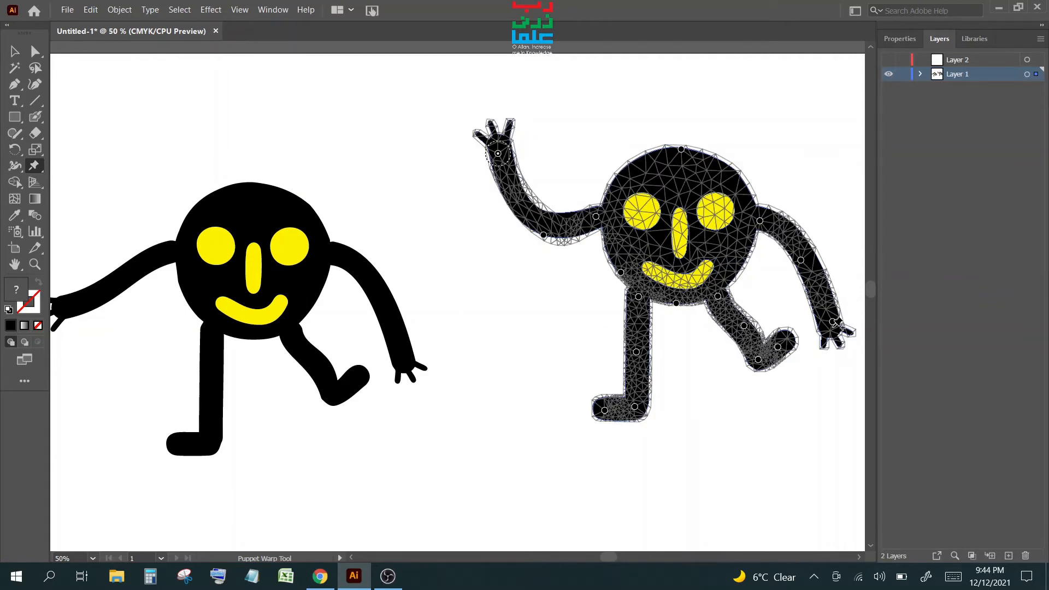
drag(833, 323, 801, 249)
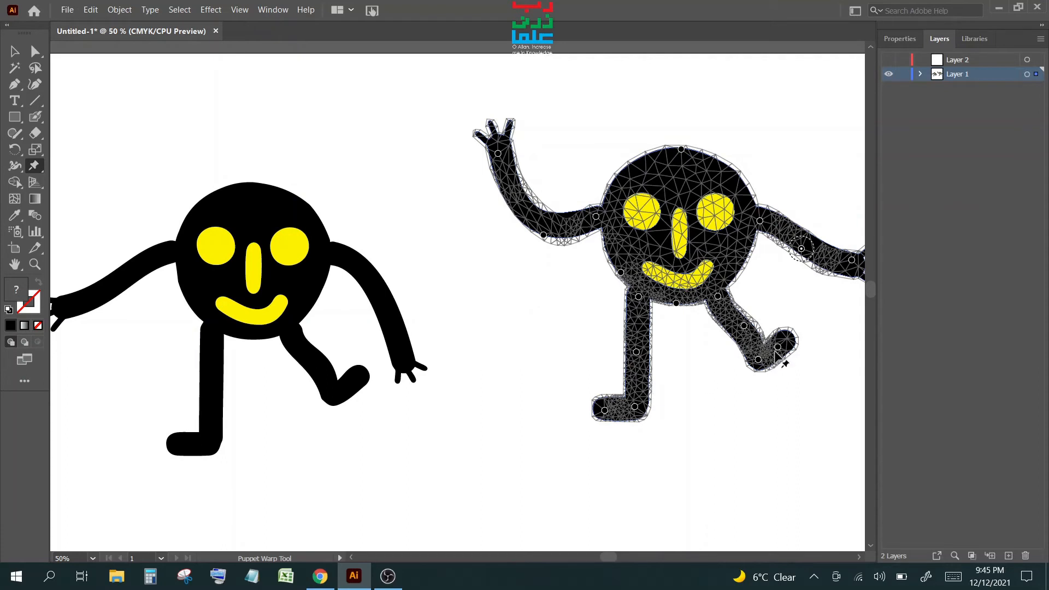
- Straighten the right leg down to the ground and bend the left leg outward, foot swung left
drag(745, 327, 724, 423)
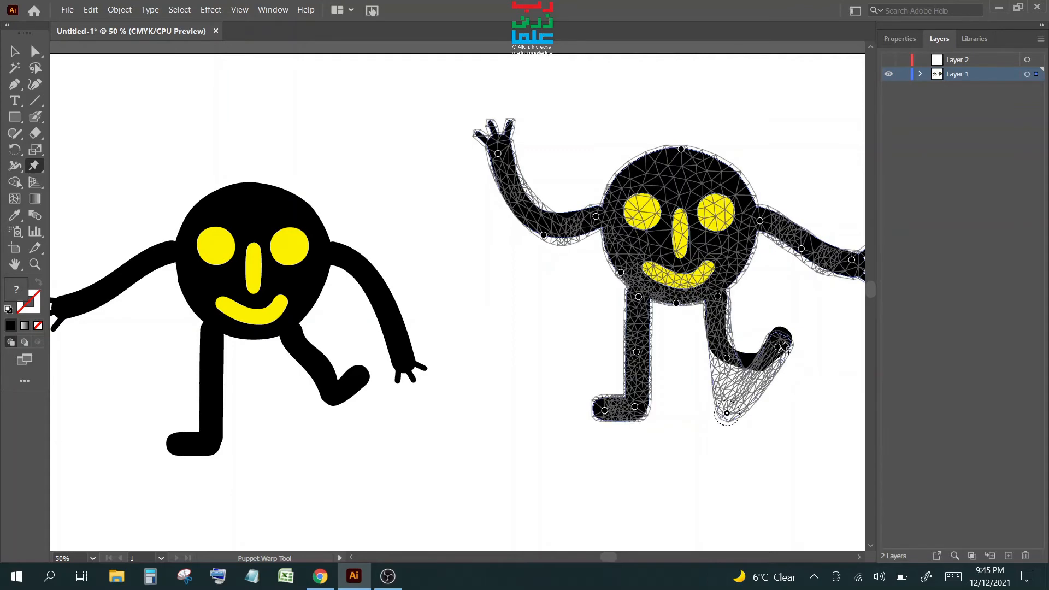
drag(777, 348, 747, 406)
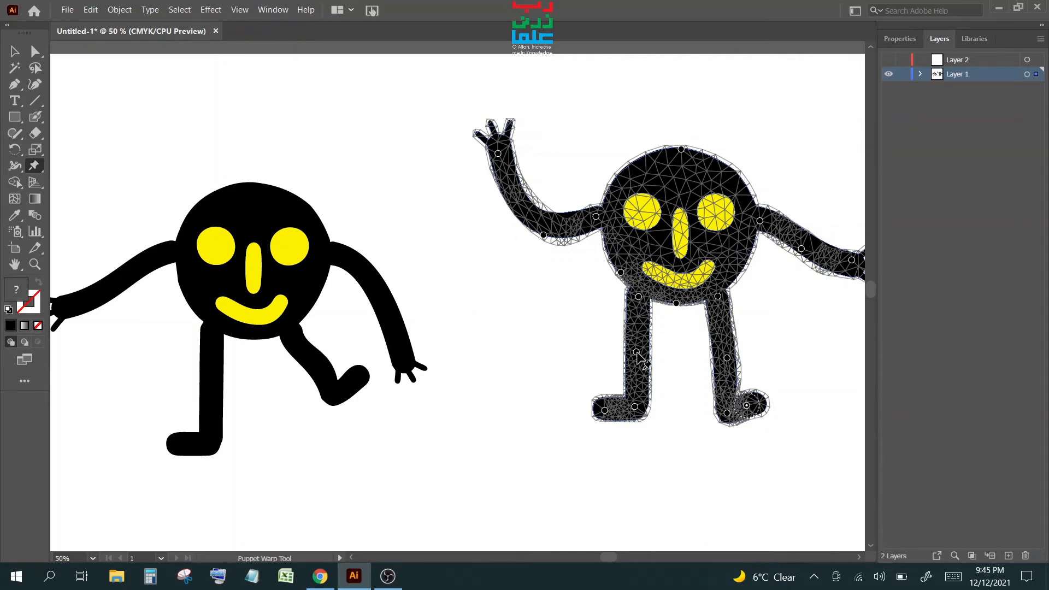
drag(638, 353, 602, 324)
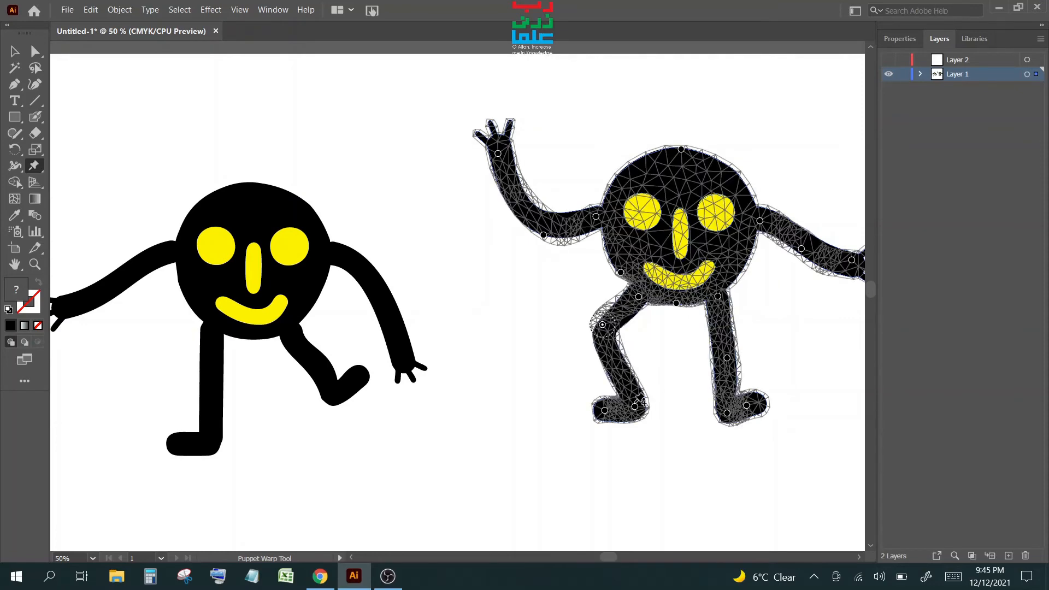
drag(630, 397, 616, 380)
drag(589, 397, 573, 374)
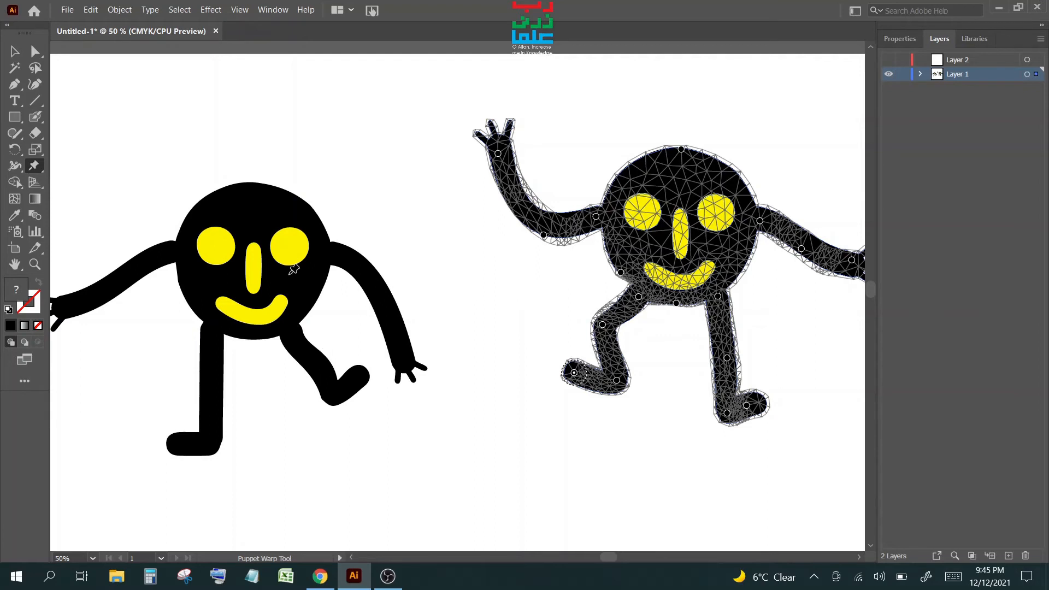
- Puppet-warp the first figure to lower its raised foot and flatten the lower leg, then pan back to the waving character
click(15, 51)
click(274, 241)
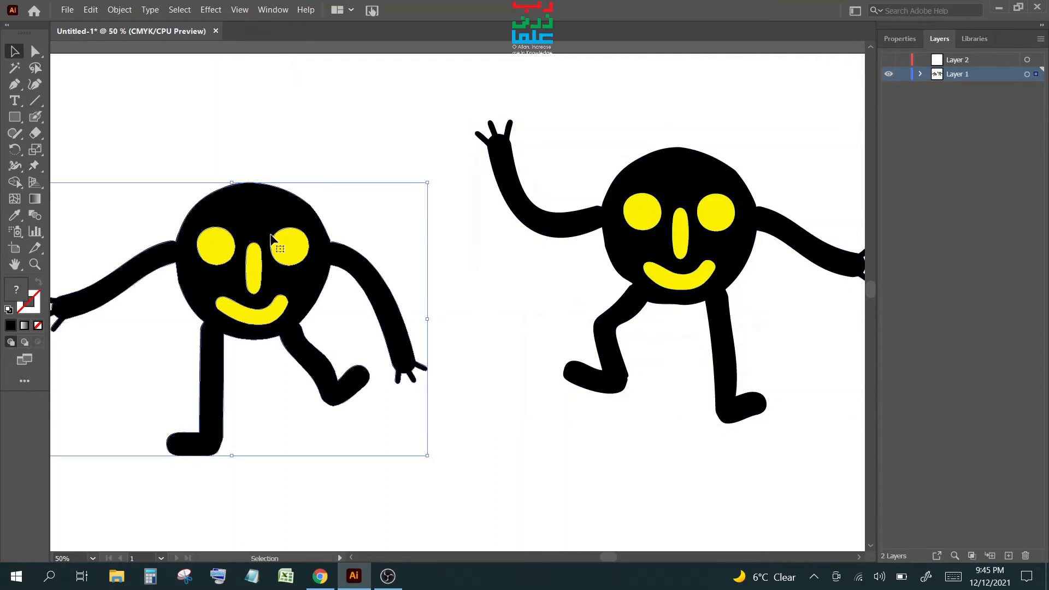
click(35, 166)
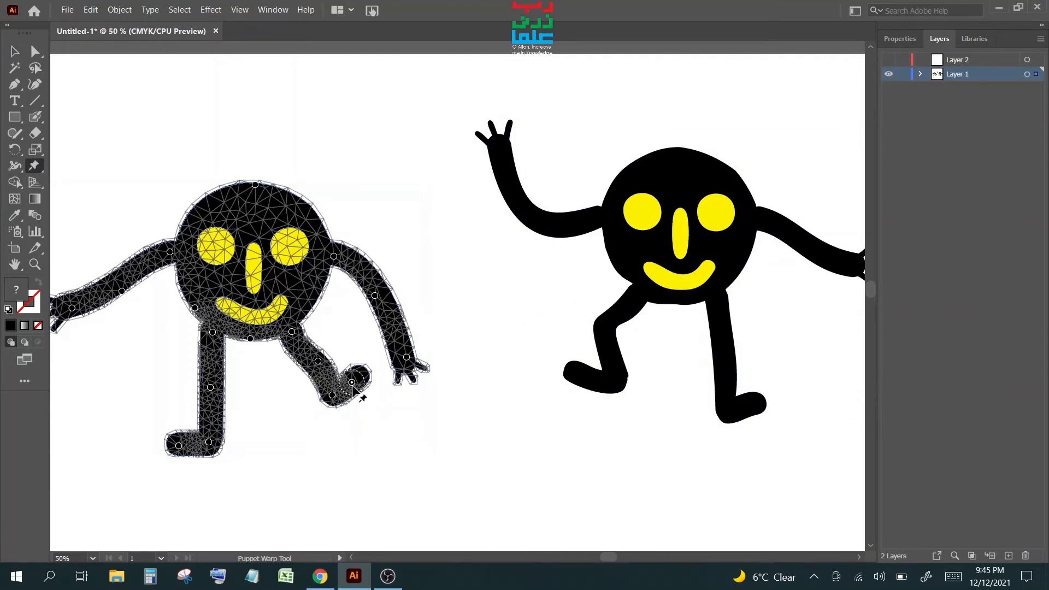
drag(352, 381, 356, 393)
drag(318, 362, 328, 395)
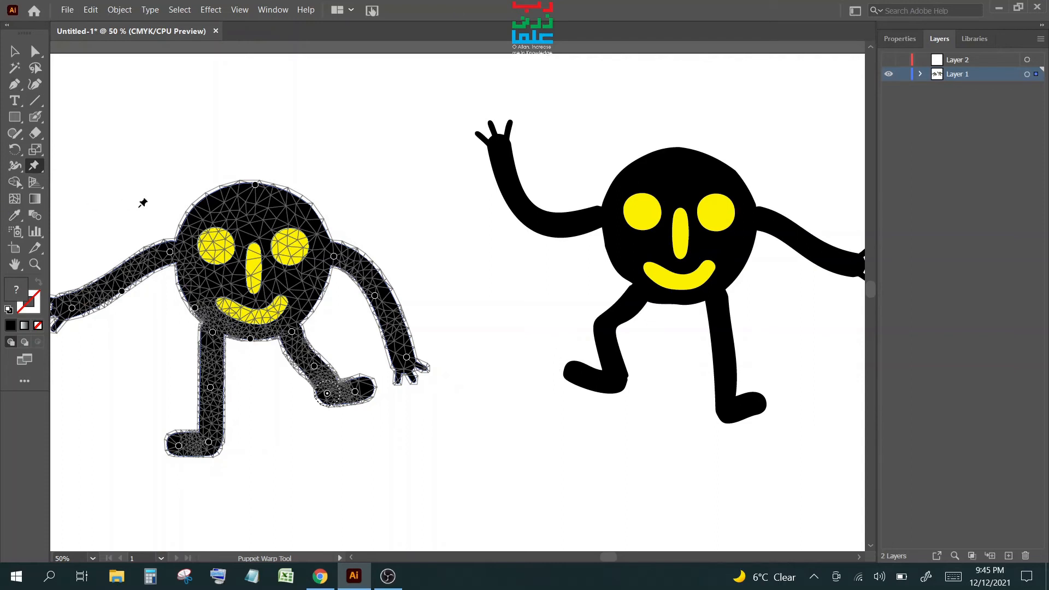
key(space)
drag(753, 241, 373, 227)
click(15, 51)
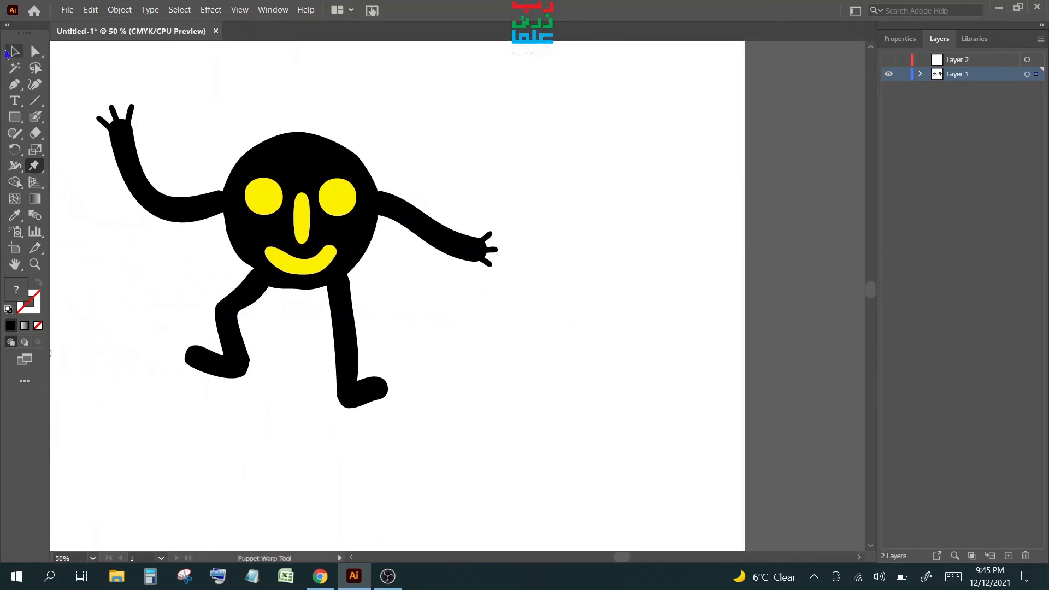
- Copy and paste the waving character, moving the duplicate down and to the right
drag(94, 99, 528, 425)
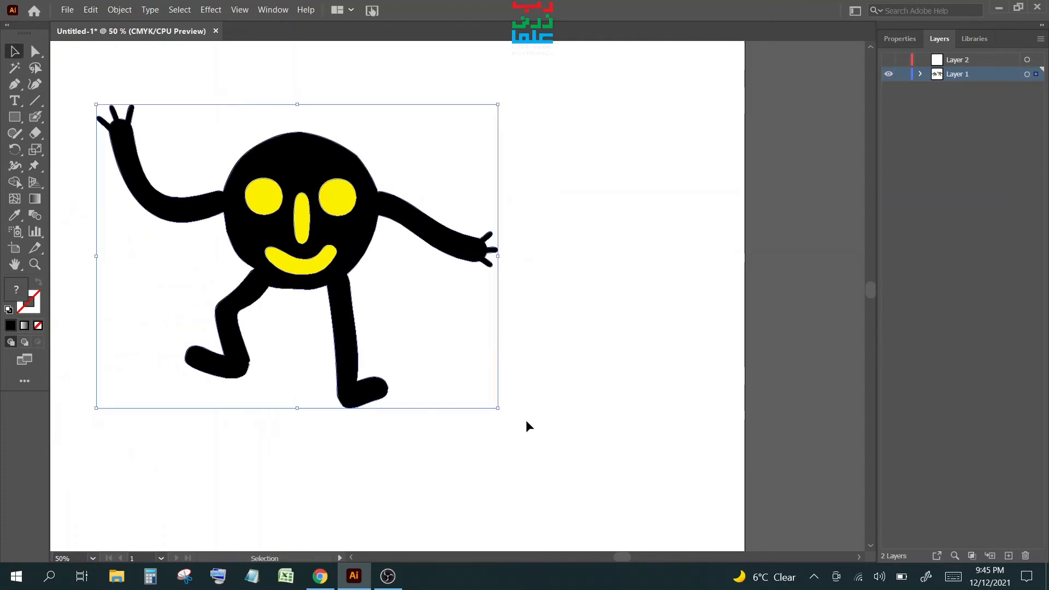
key(a)
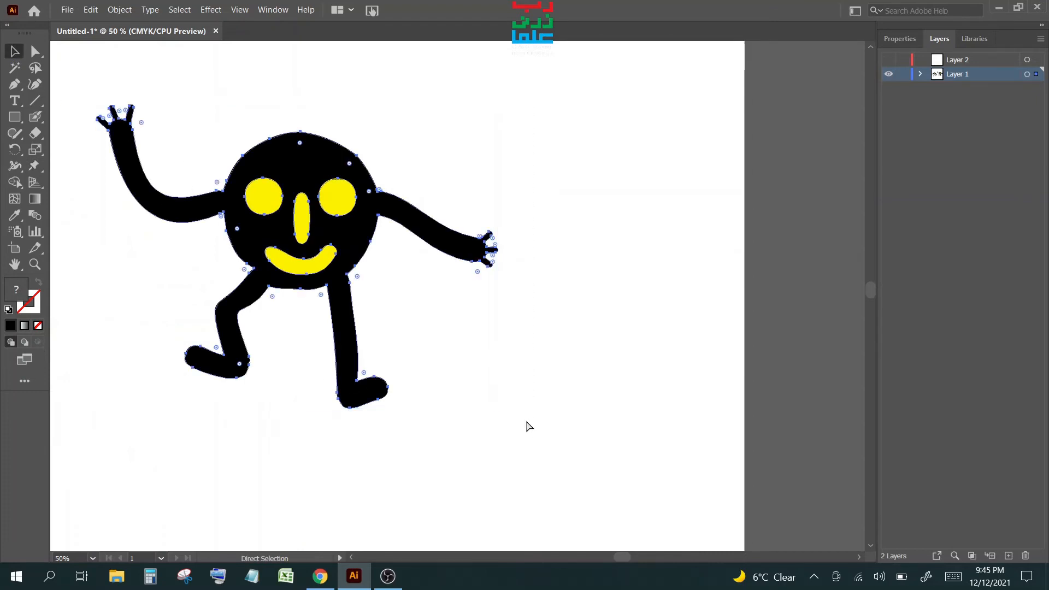
key(ctrl+c)
key(ctrl+v)
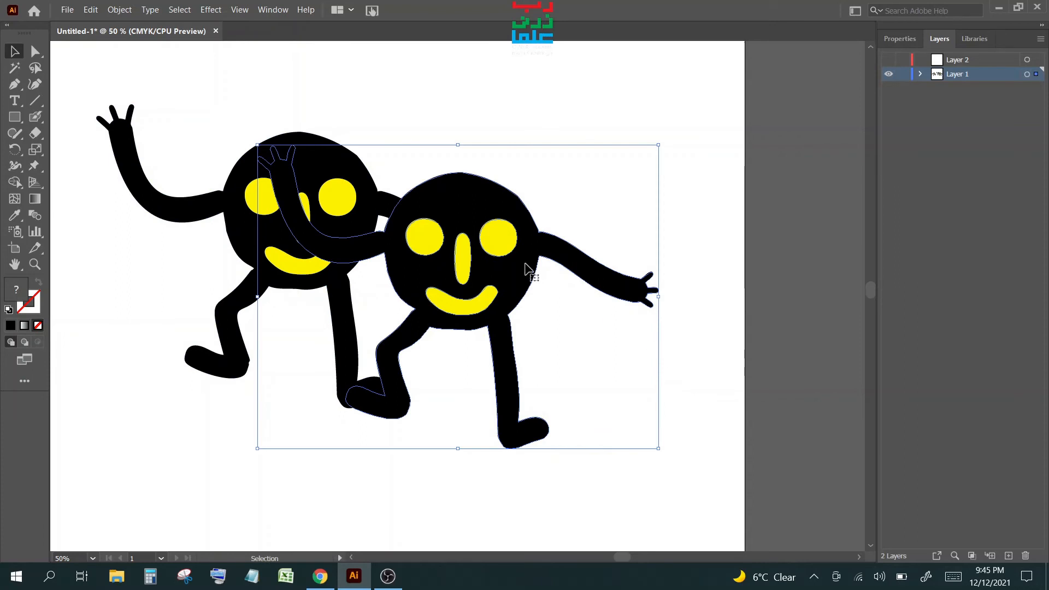
drag(526, 266, 674, 402)
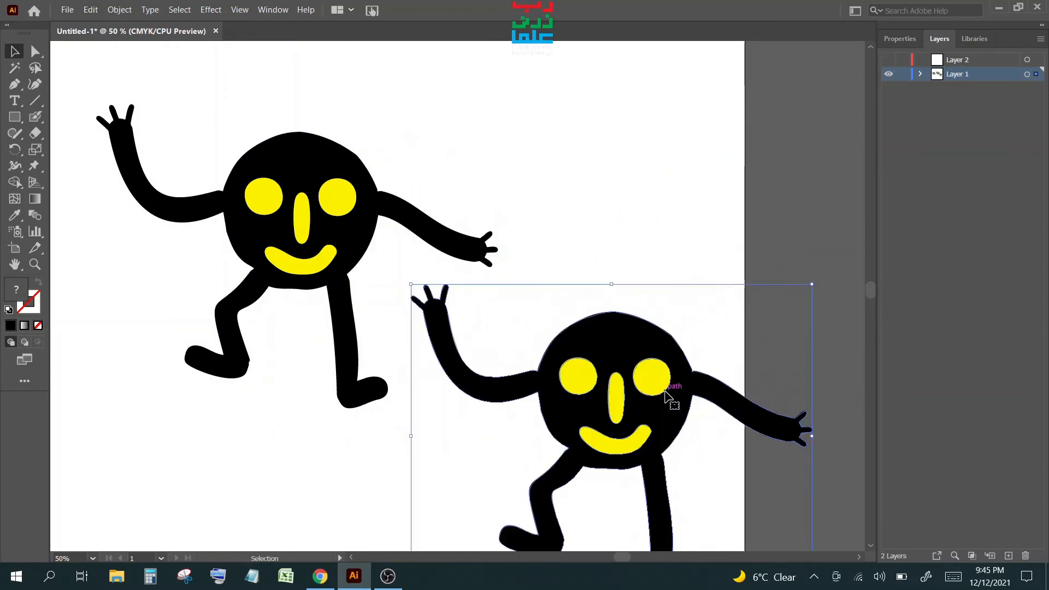
- Centre the duplicate on the artboard with its Puppet Warp mesh active
key(space)
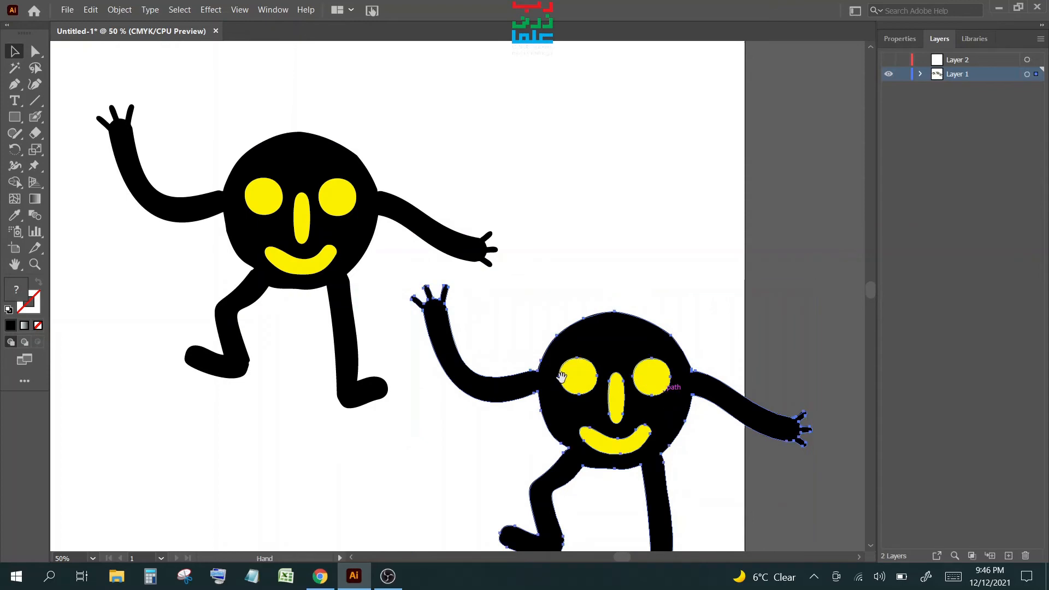
drag(462, 380, 463, 37)
drag(632, 75, 454, 270)
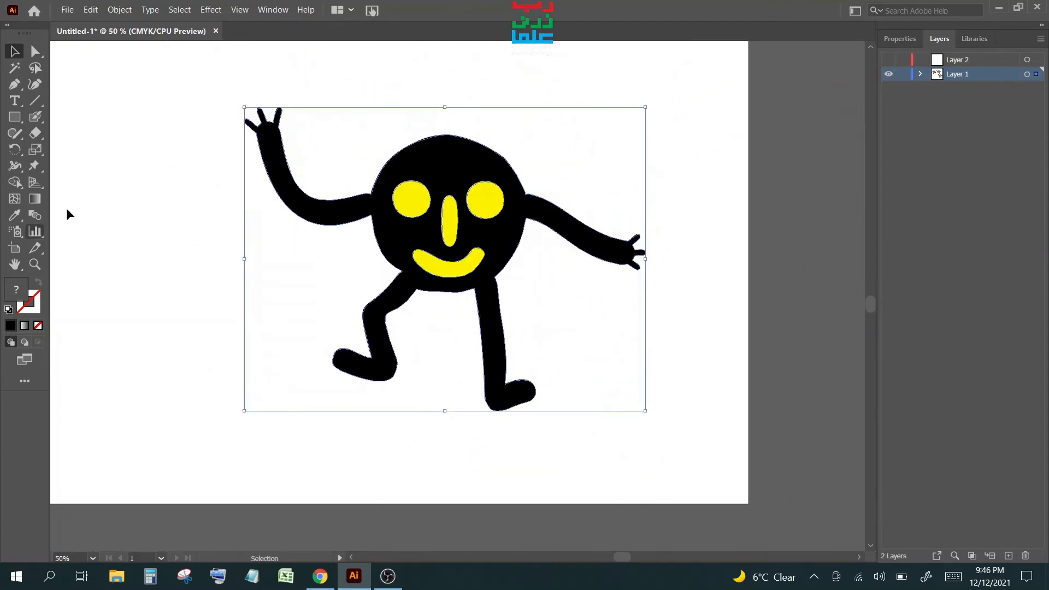
click(34, 166)
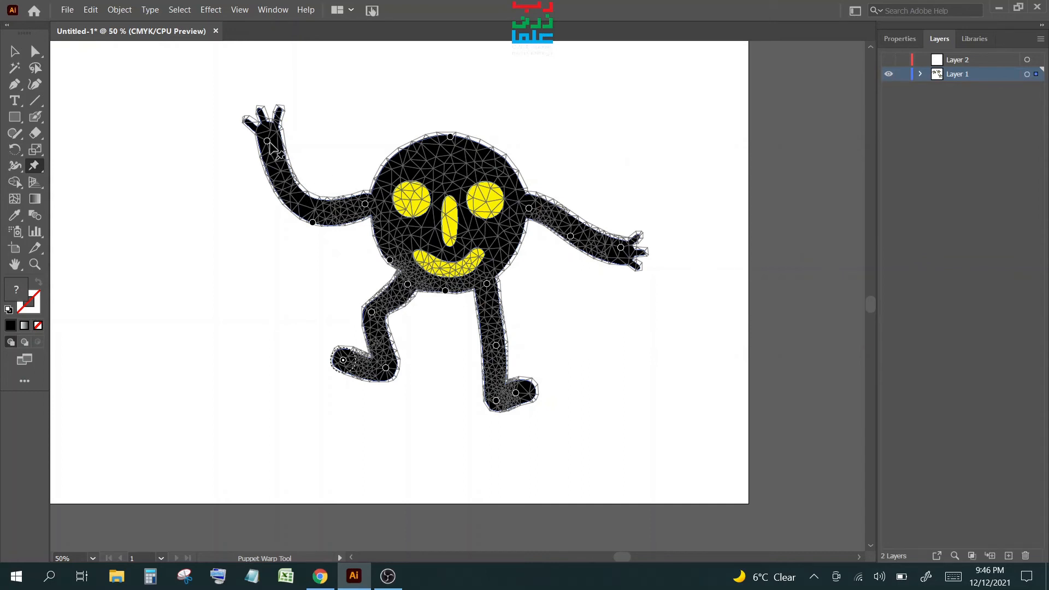
- Repose the arms: swing the left hand up and stretch the right arm straight up
scroll(340, 284, up, 2)
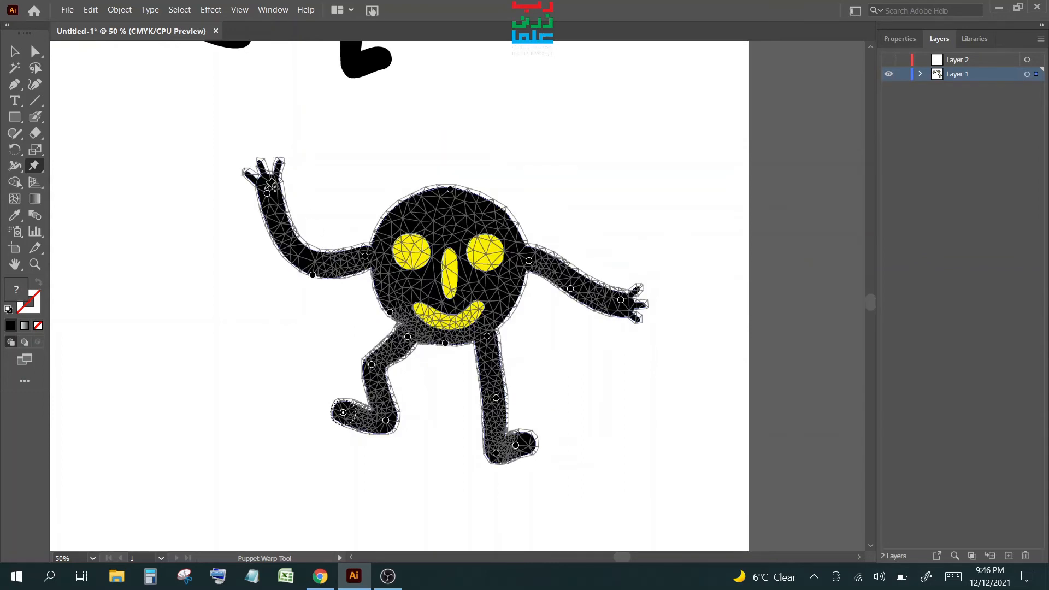
drag(268, 194, 315, 156)
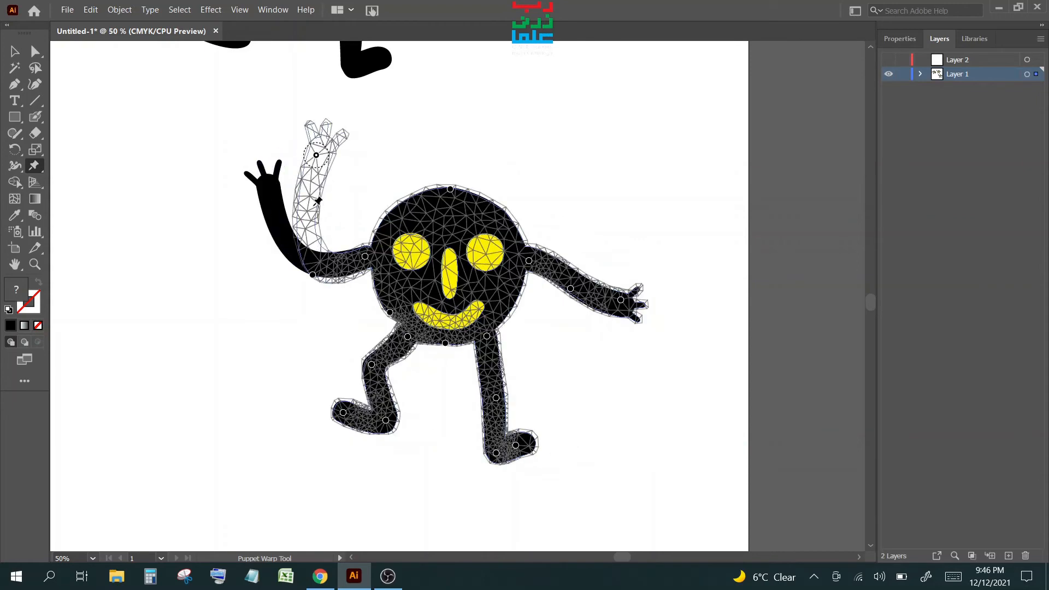
drag(333, 225, 317, 230)
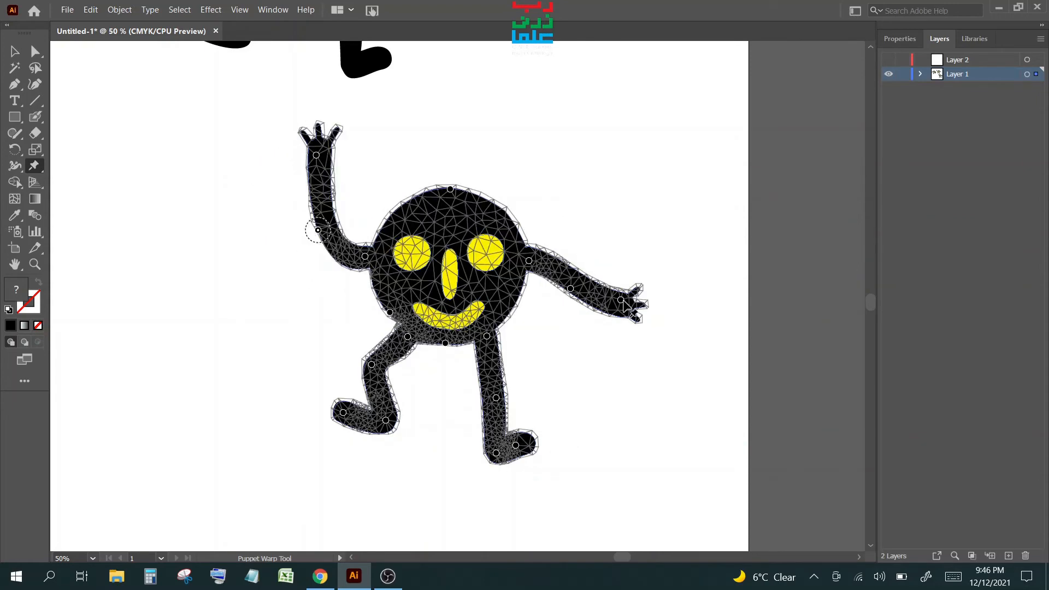
drag(621, 300, 609, 175)
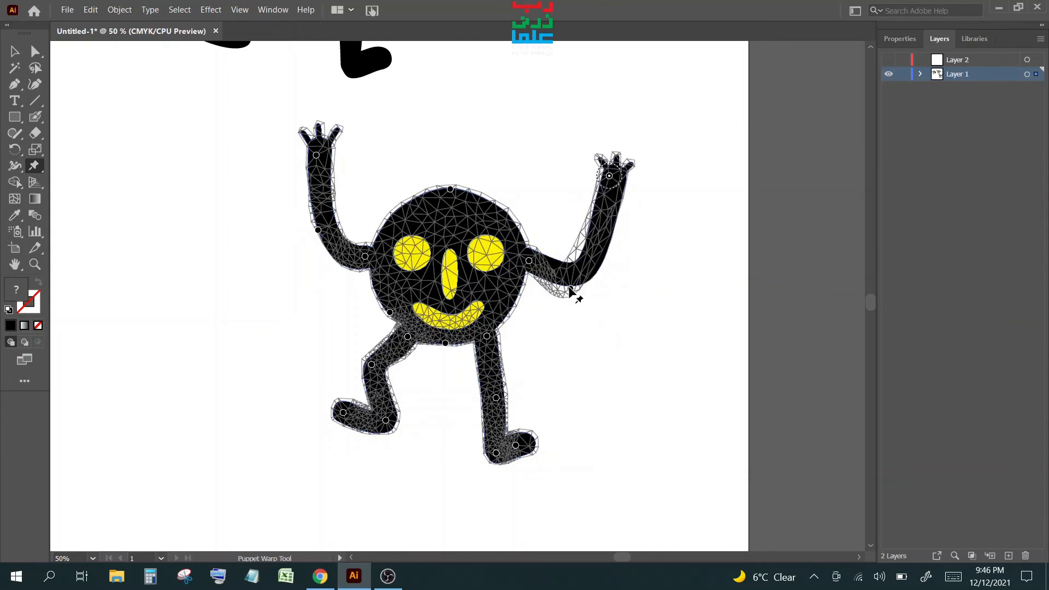
drag(570, 291, 570, 231)
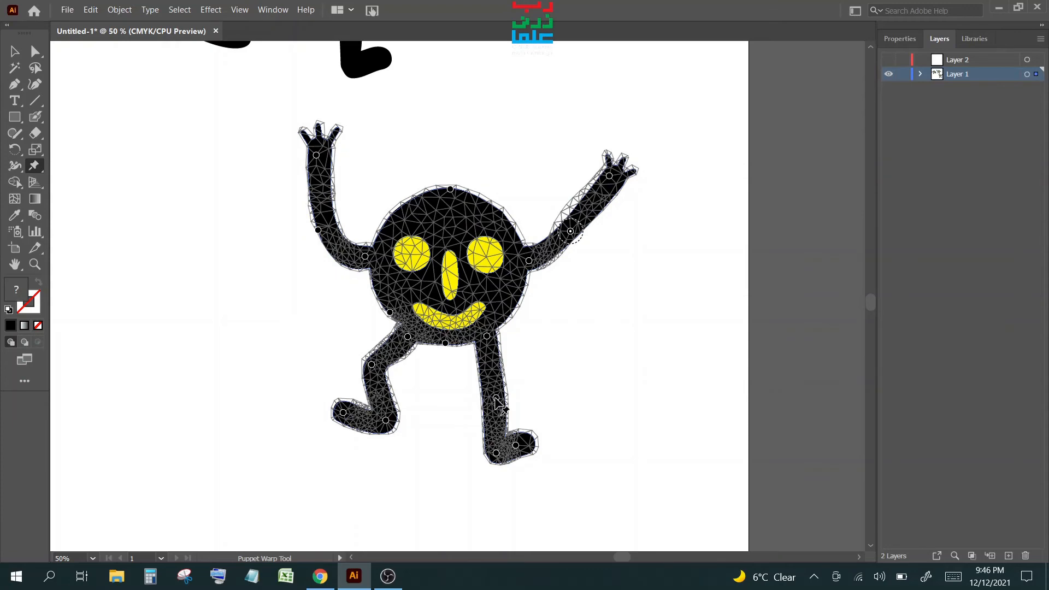
- Bend both legs into a dancing stance, lifting the right foot and kicking the left foot up
drag(497, 397, 512, 363)
drag(496, 453, 507, 401)
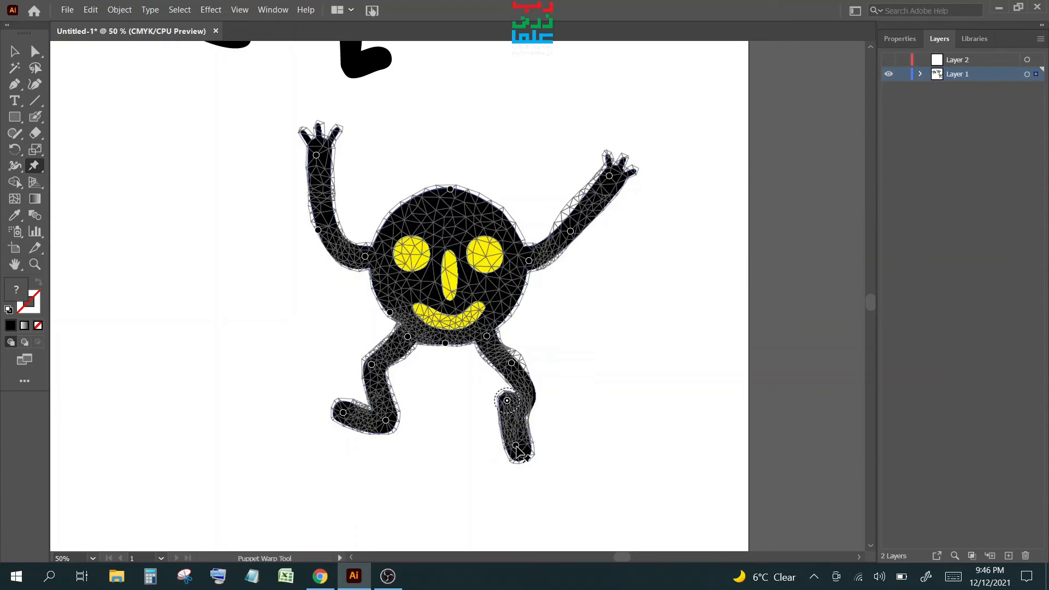
drag(519, 445, 540, 406)
click(502, 408)
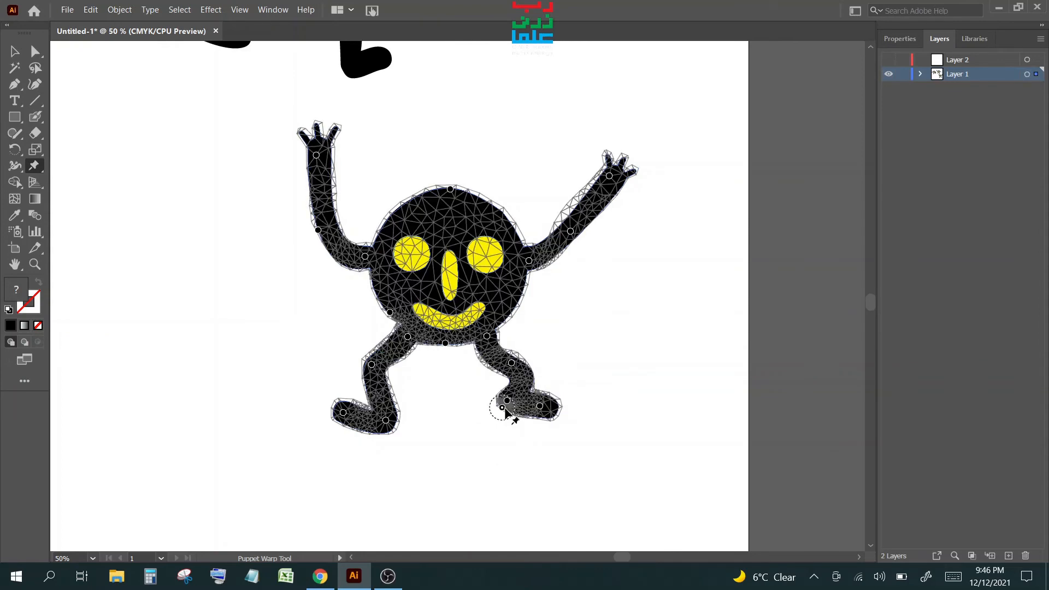
key(ctrl+z)
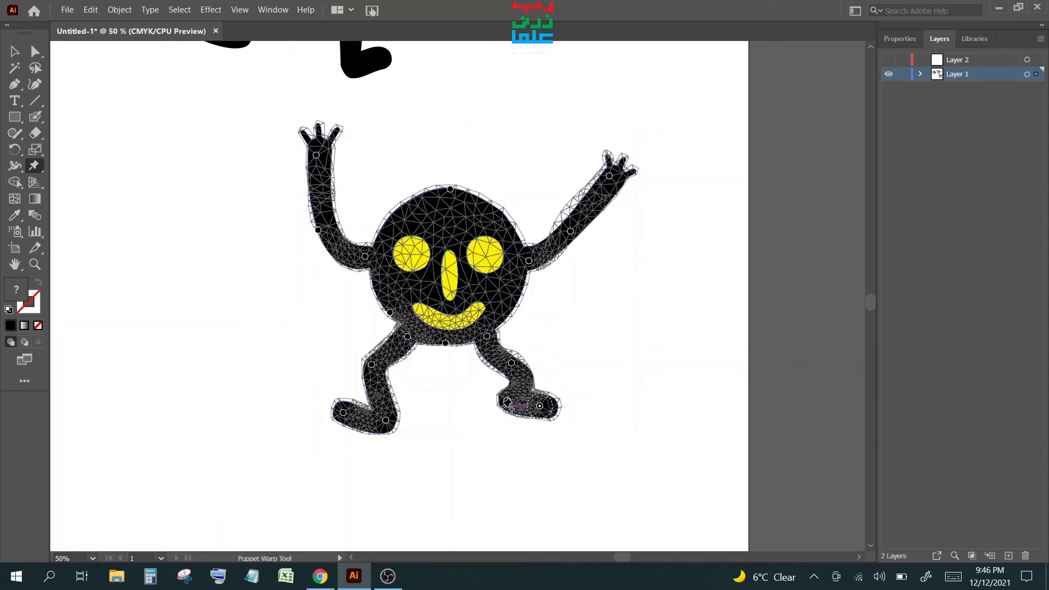
drag(507, 401, 513, 414)
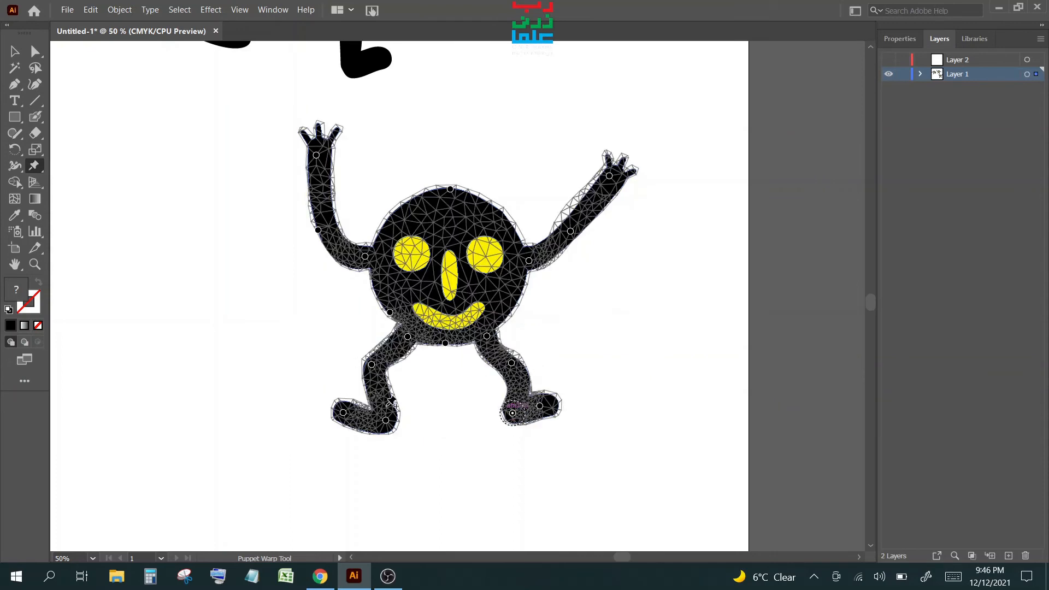
drag(372, 364, 368, 346)
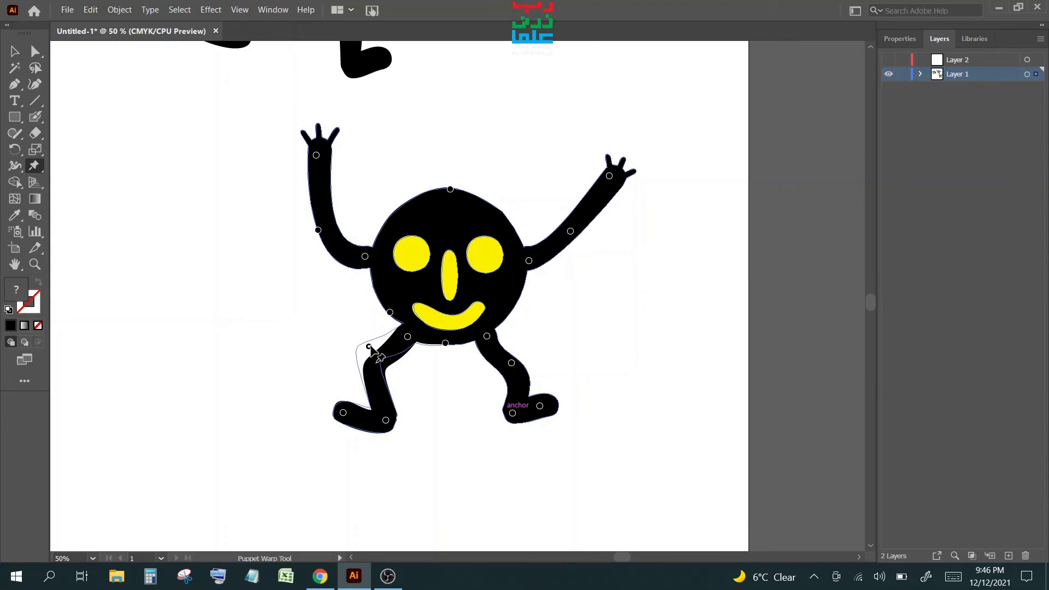
drag(386, 421, 334, 394)
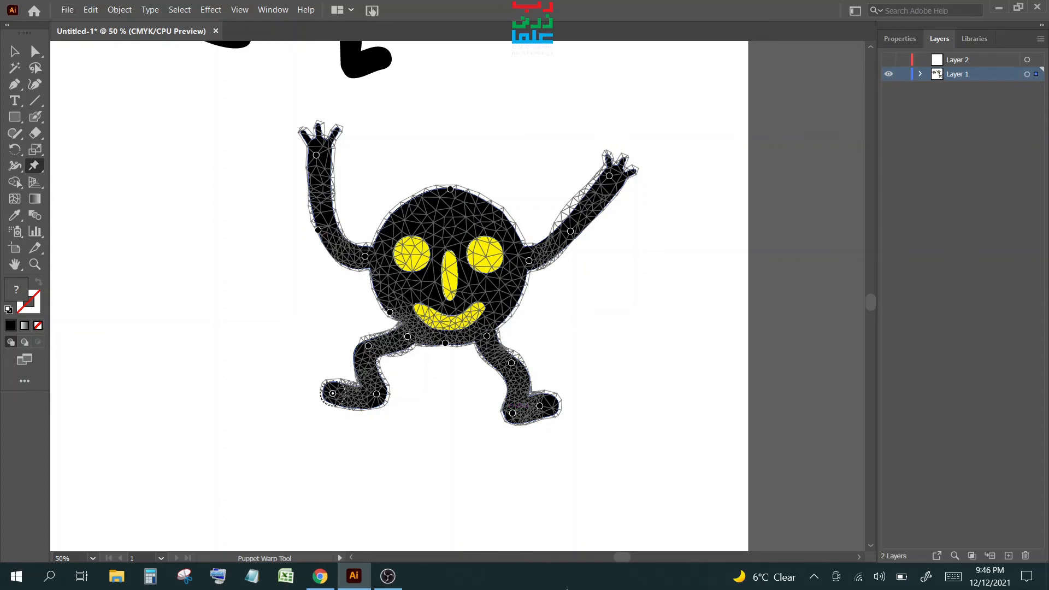
click(14, 44)
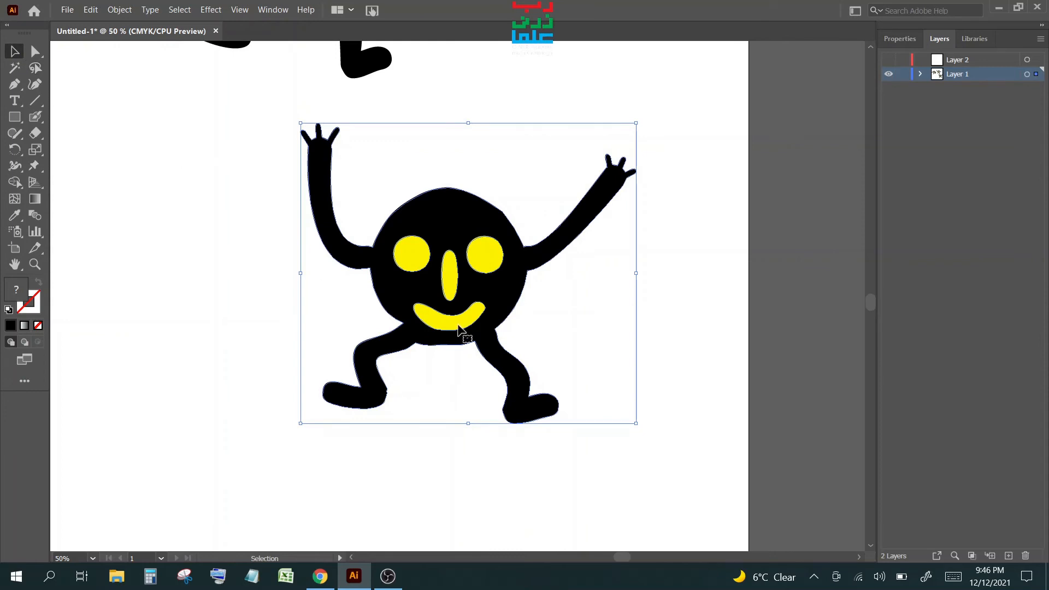
- Zoom out and drag the three figures into one row side by side
scroll(462, 330, down, 1)
scroll(462, 330, down, 1)
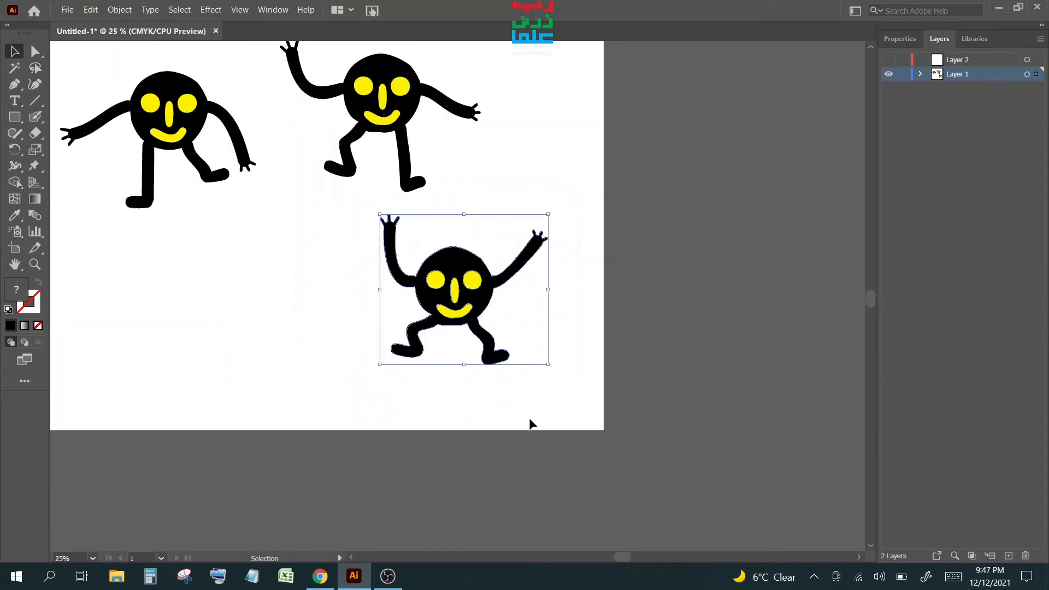
key(space)
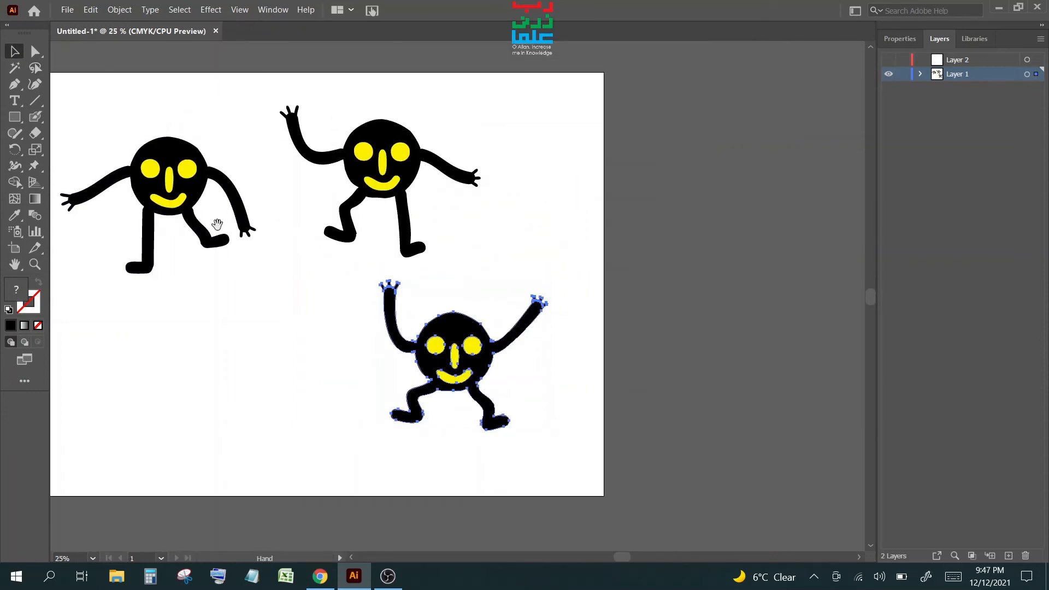
drag(218, 227, 456, 272)
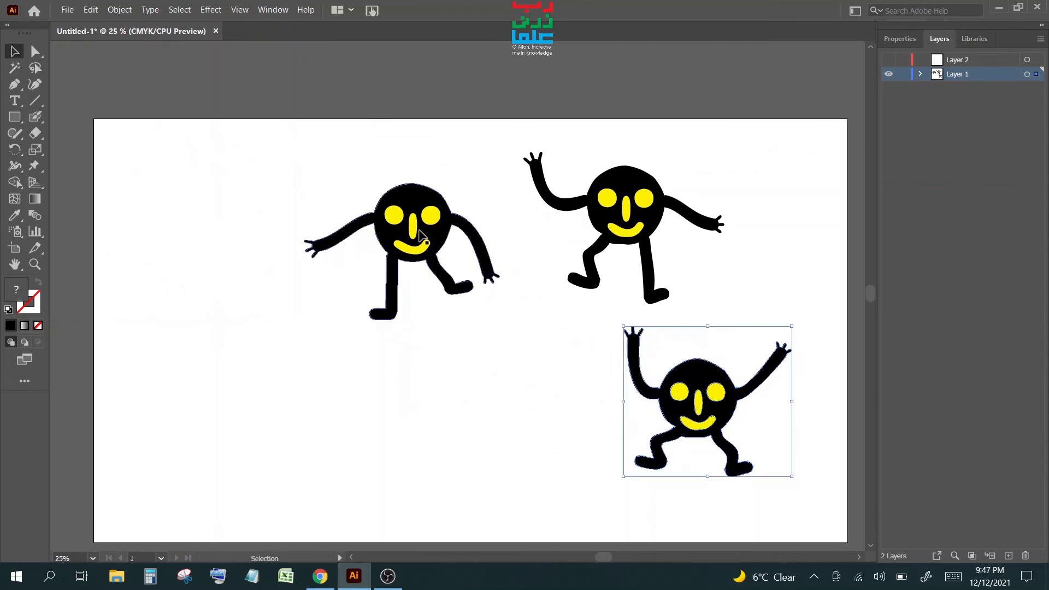
drag(418, 231, 241, 257)
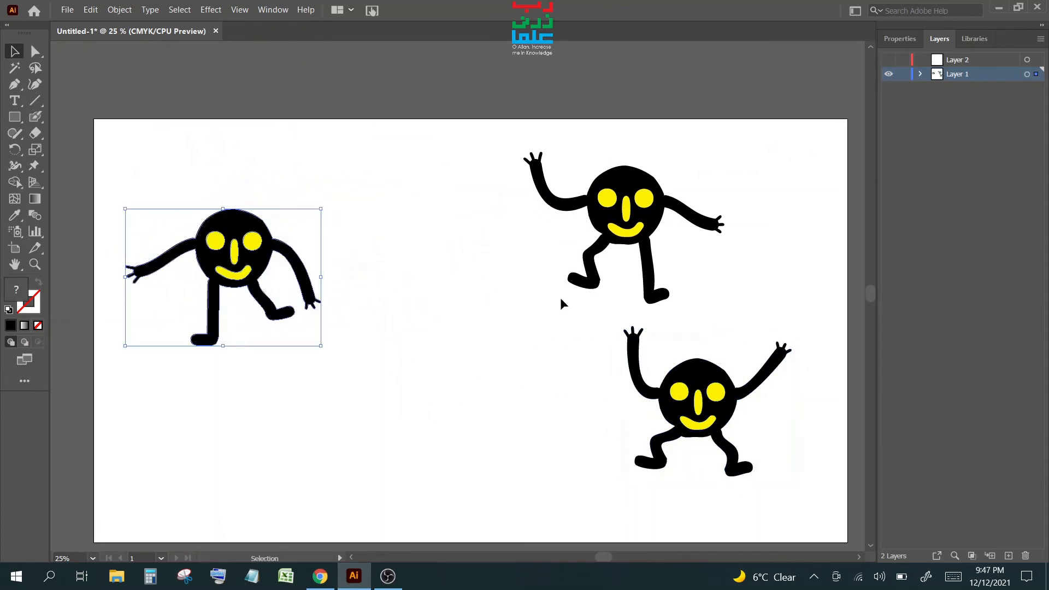
drag(638, 208, 449, 240)
drag(718, 415, 671, 258)
- Select all three figures and apply Vertical Align Center from the Properties panel
drag(164, 141, 780, 403)
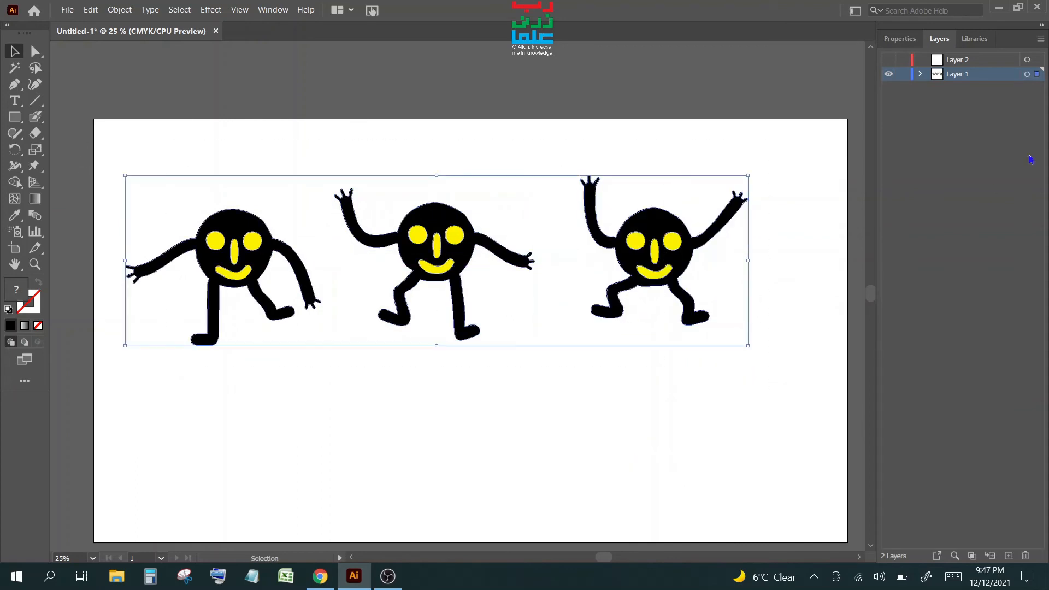
click(908, 41)
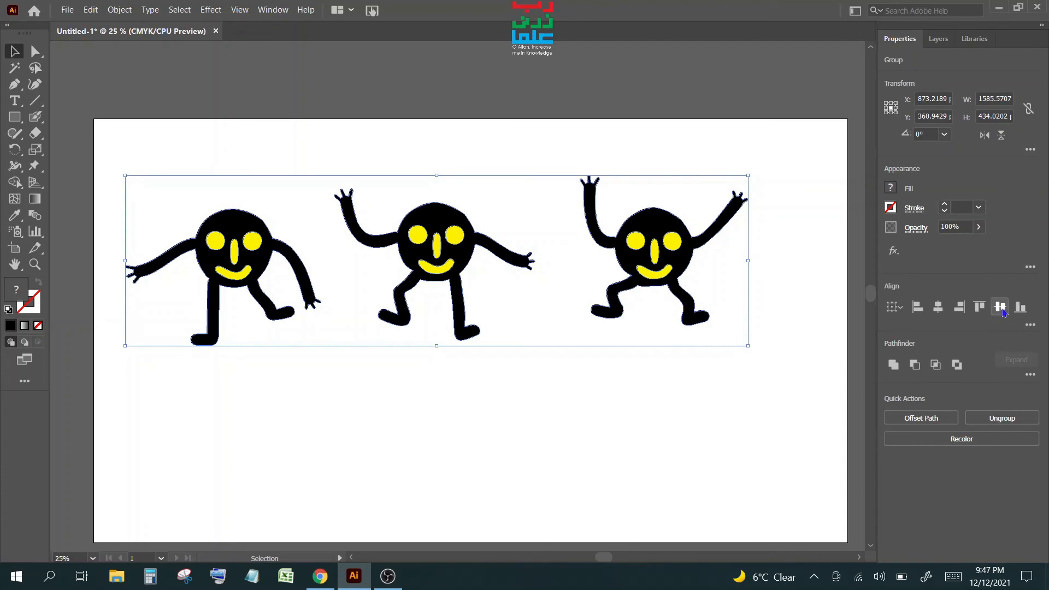
click(1000, 306)
click(630, 437)
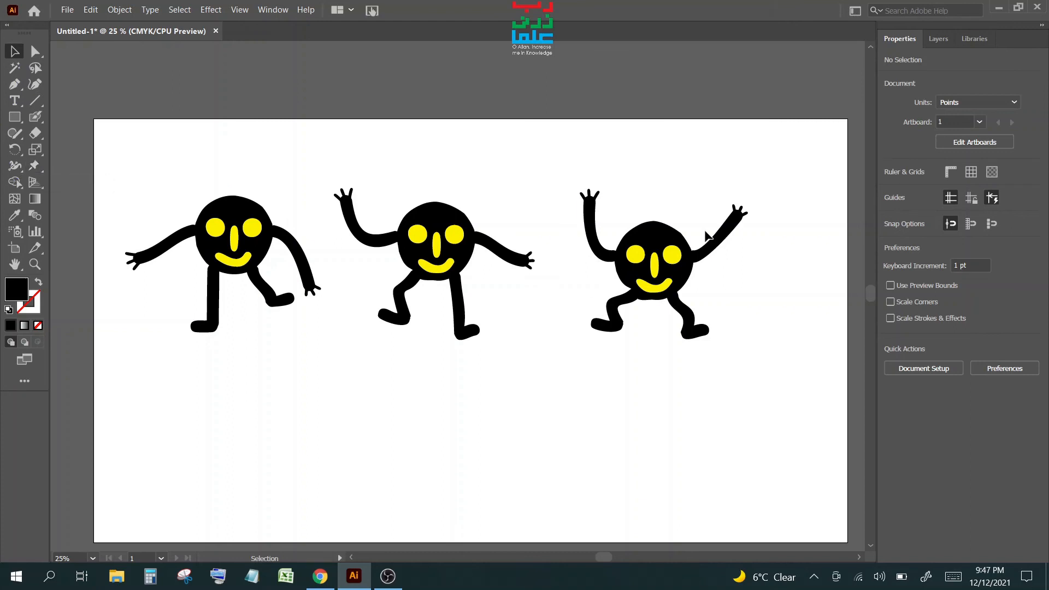
- Puppet-warp the right figure's head, pulling its top up into a pointed egg shape
click(723, 241)
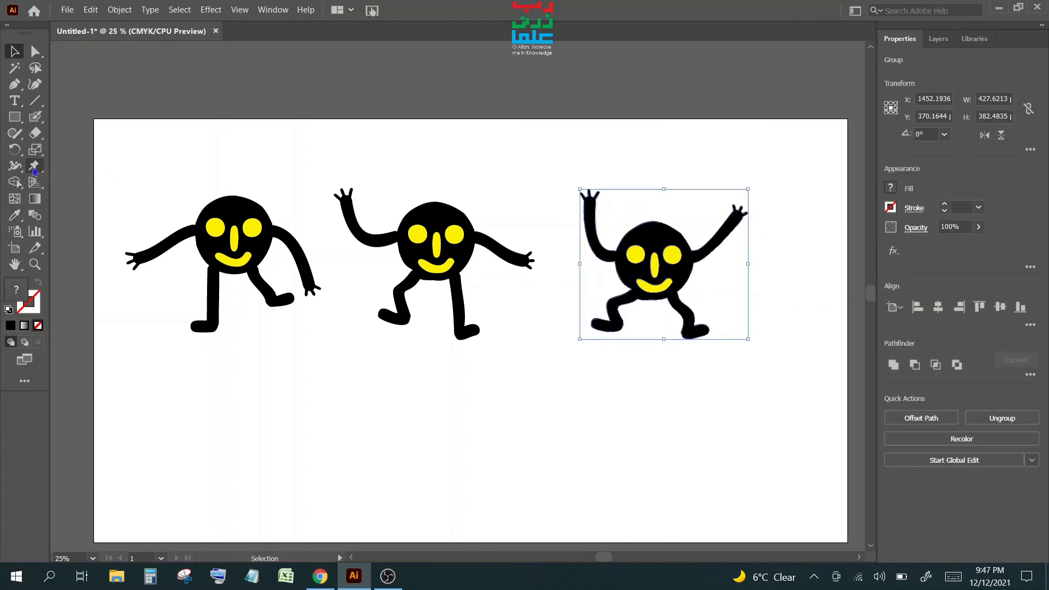
click(35, 166)
click(589, 242)
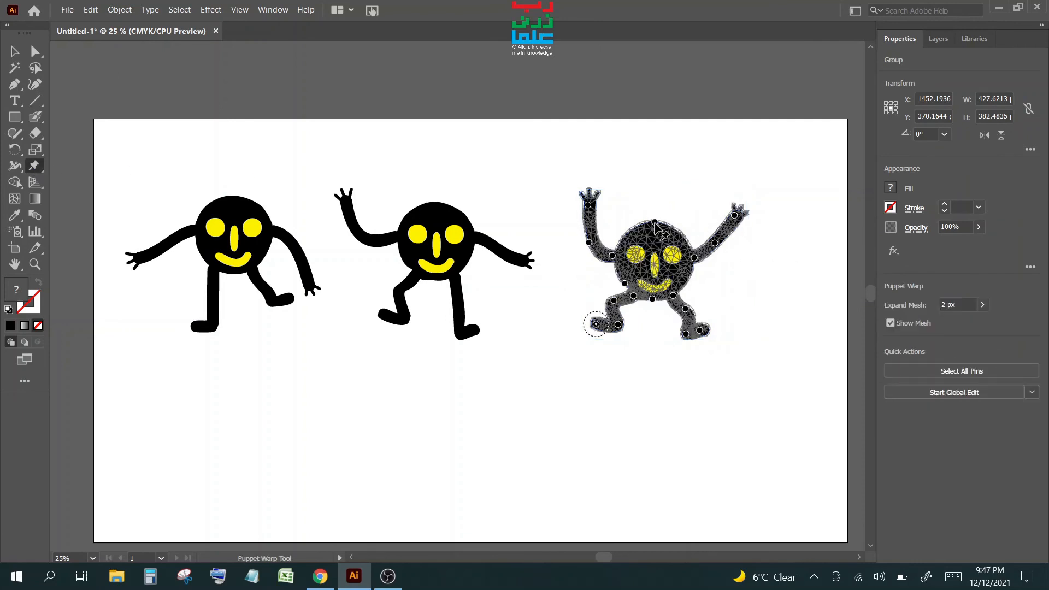
drag(656, 223, 657, 184)
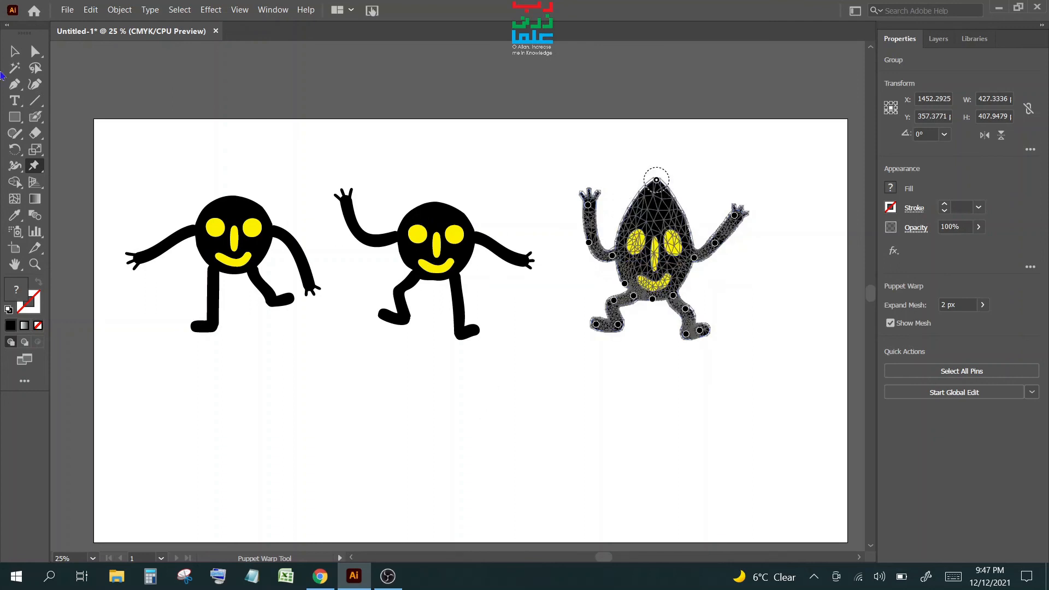
click(15, 51)
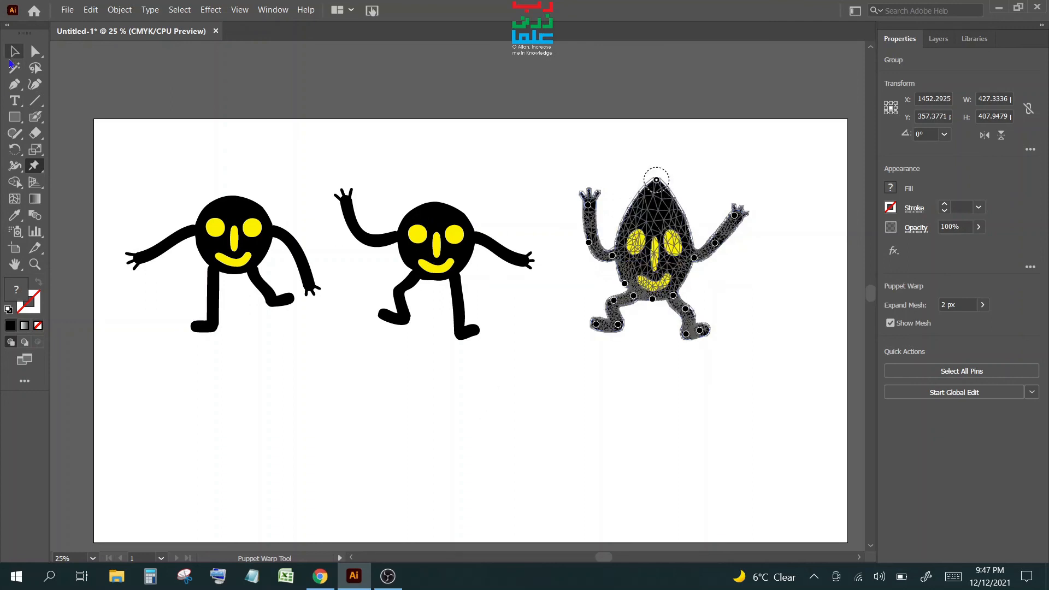
- Puppet-warp the middle figure's head to taper it toward a pointed chin
click(452, 249)
click(33, 166)
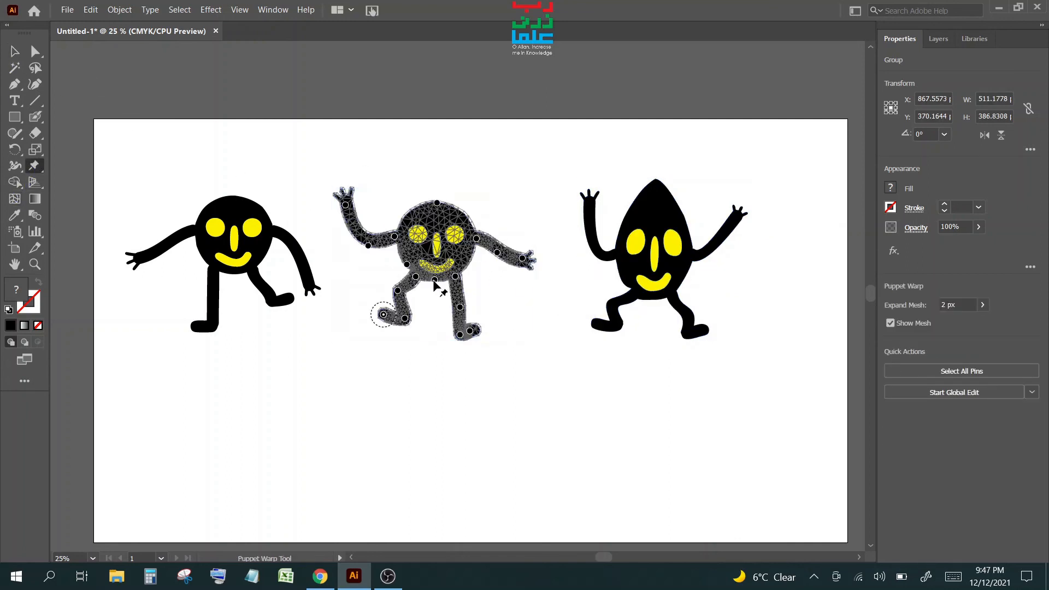
click(432, 297)
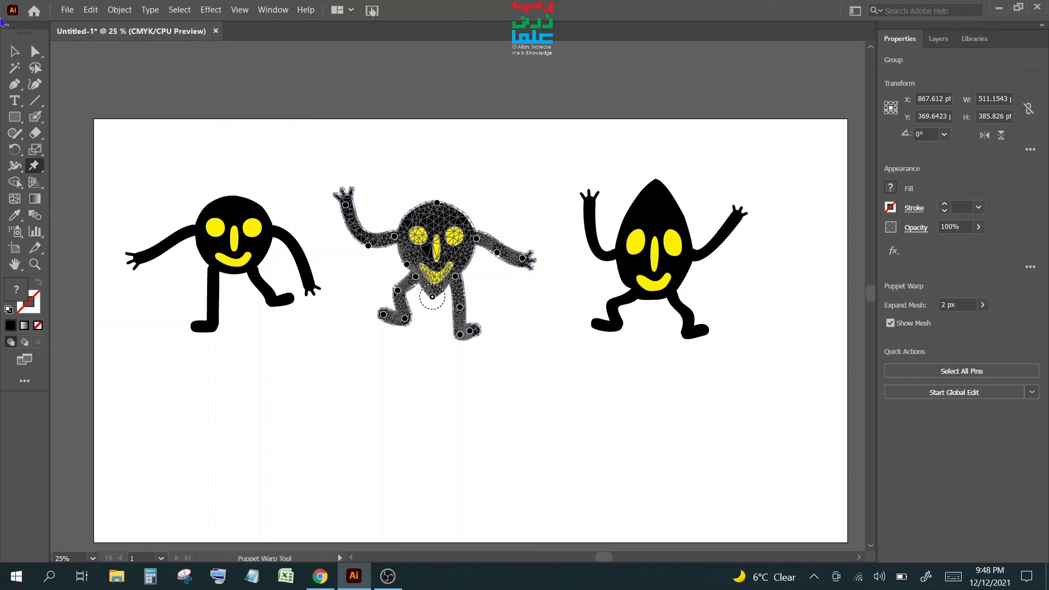
click(15, 50)
click(442, 408)
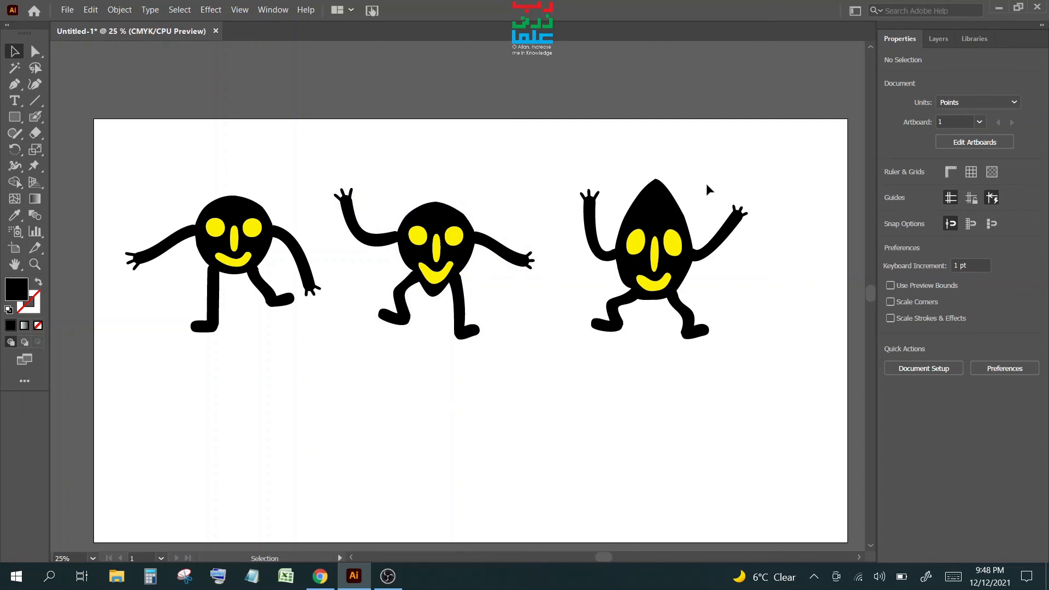
- Paint curly hair strands with the Blob Brush on the right, middle and left figures' heads
click(663, 206)
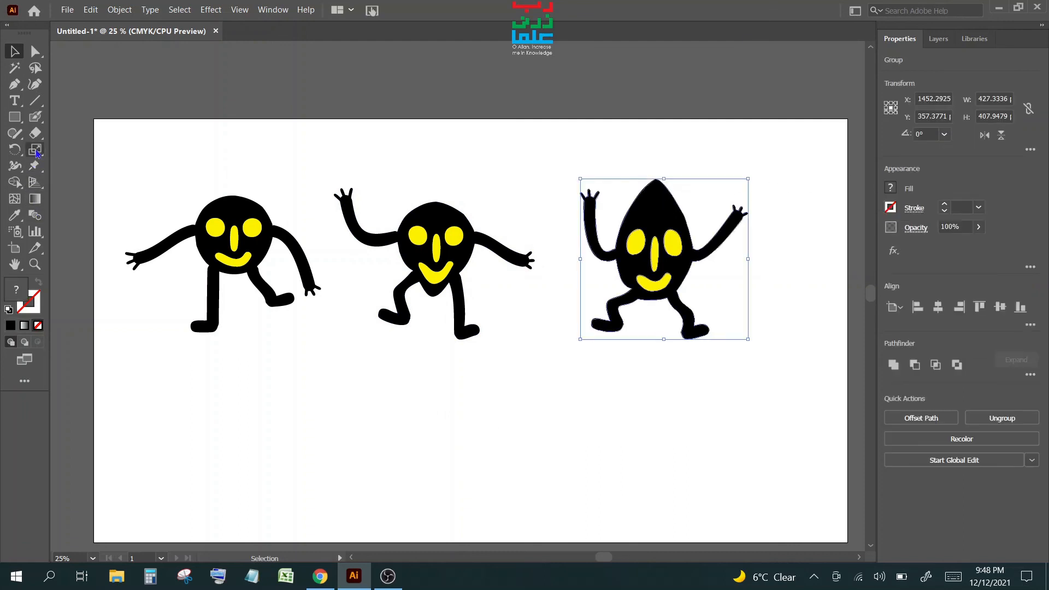
click(36, 121)
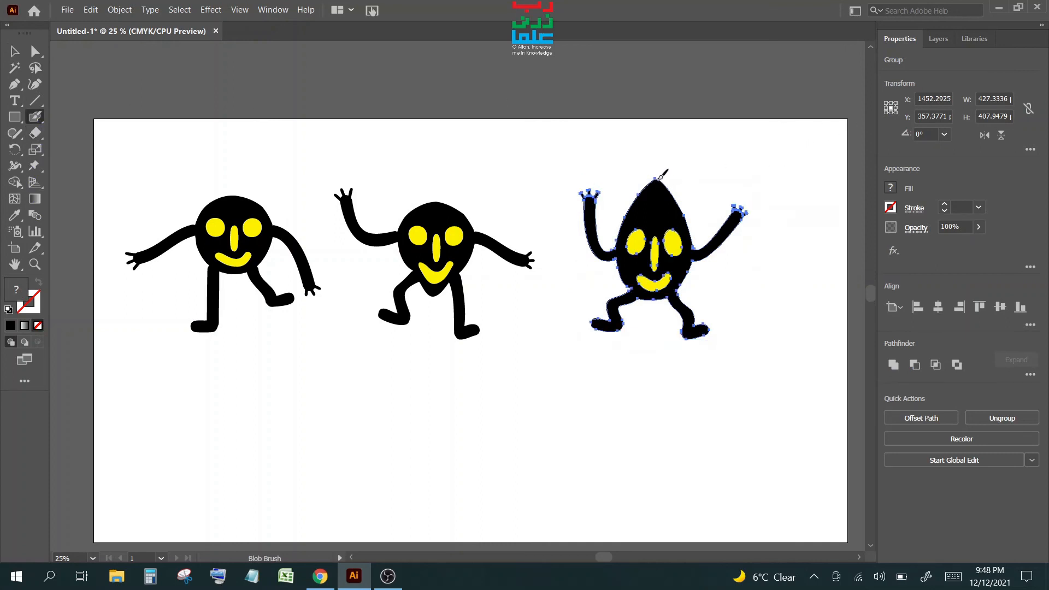
mouse_move(658, 176)
mouse_down()
mouse_move(682, 164)
mouse_move(631, 160)
mouse_move(621, 178)
mouse_move(680, 173)
mouse_up()
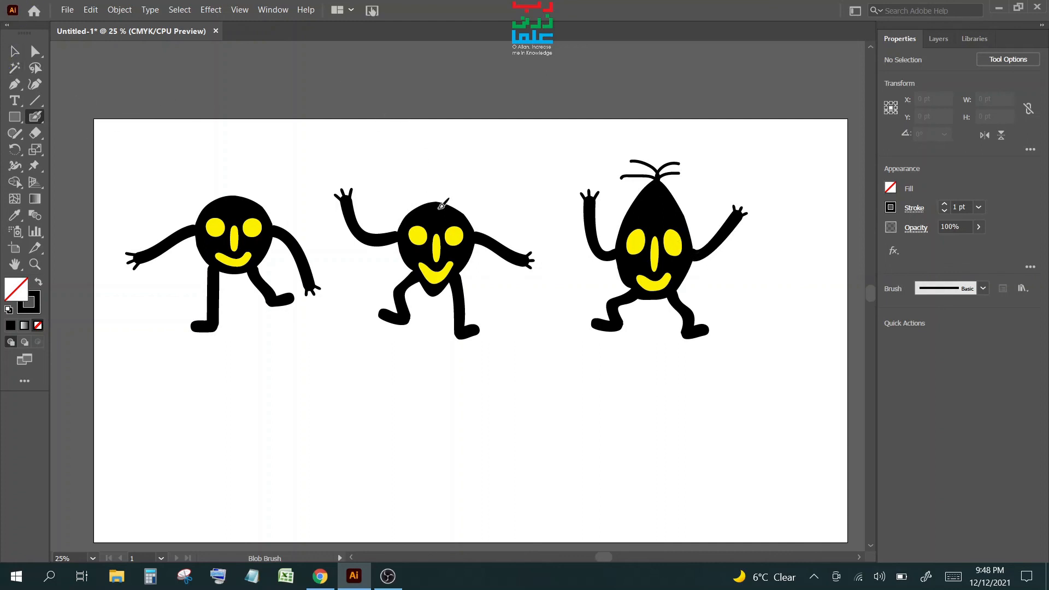
mouse_move(441, 206)
mouse_down()
mouse_move(462, 183)
mouse_move(454, 199)
mouse_move(412, 185)
mouse_move(457, 193)
mouse_move(438, 206)
mouse_move(419, 194)
mouse_up()
mouse_move(241, 197)
mouse_down()
mouse_move(268, 184)
mouse_move(214, 177)
mouse_move(241, 190)
mouse_move(264, 167)
mouse_move(238, 175)
mouse_up()
drag(224, 158, 224, 159)
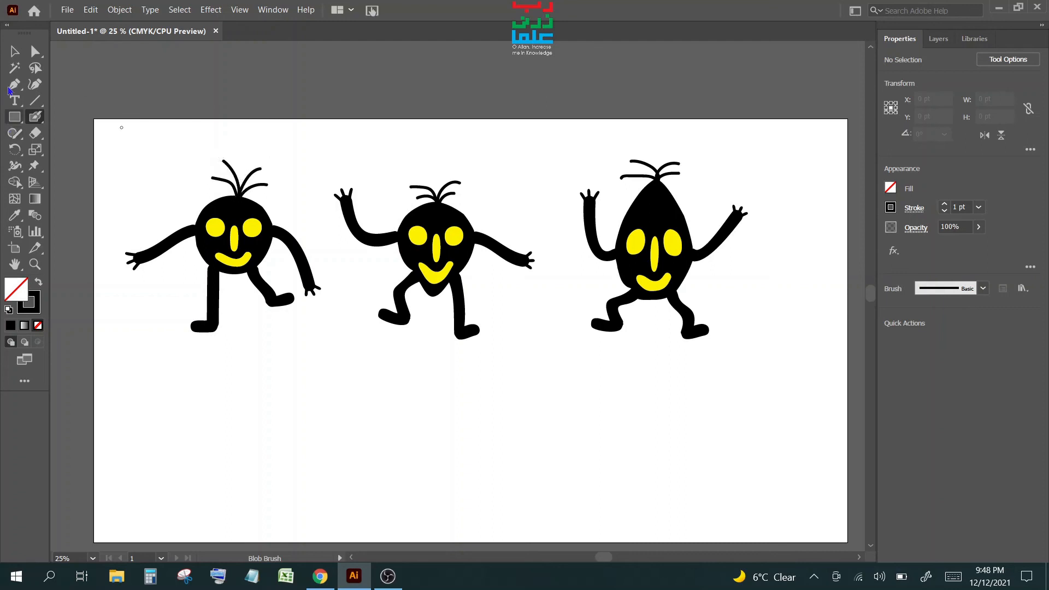
key(v)
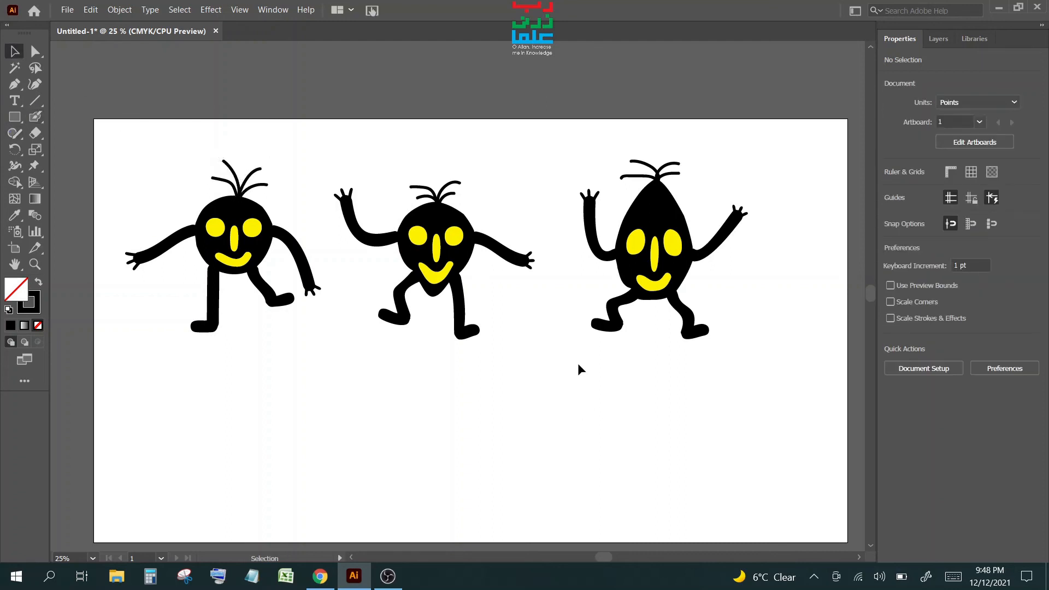